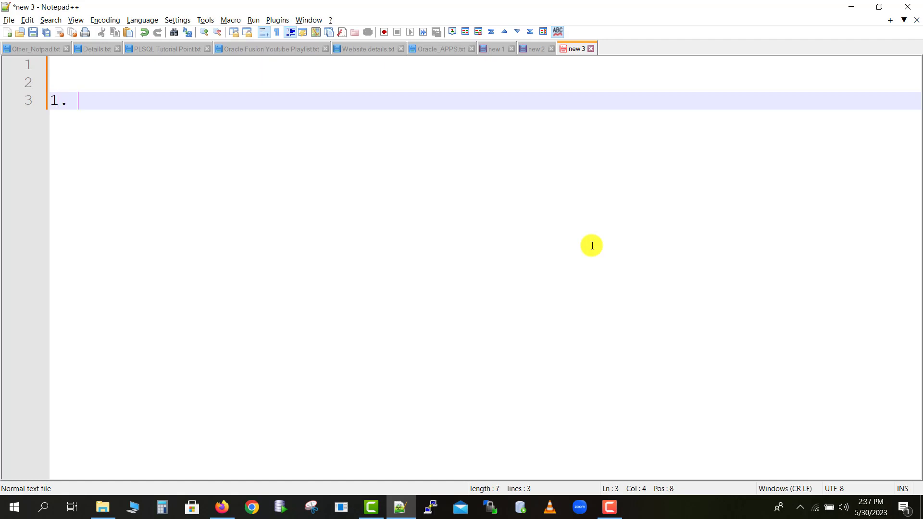
Complete the first list item as "Full Time and Regular" and add a second line, "2. art time and Temporary:".
{"action": "type", "text": "Full Time and "}
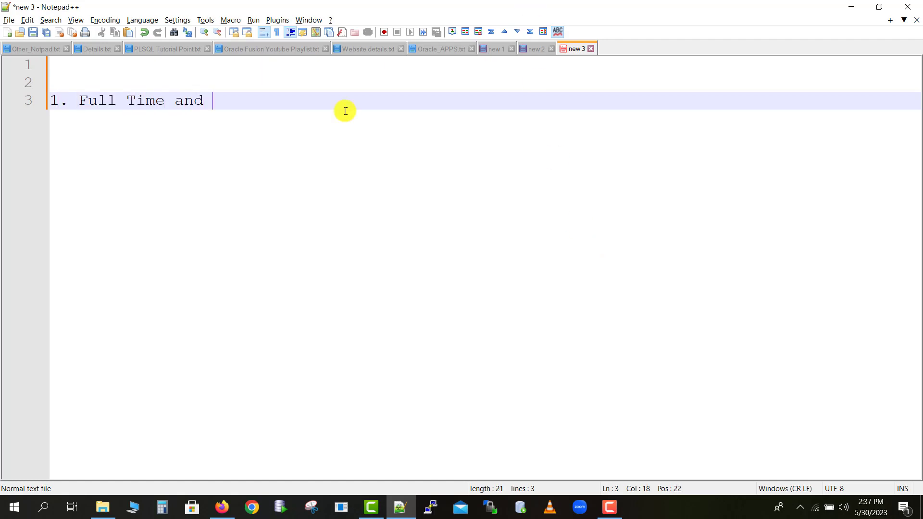
{"action": "type", "text": "Regular"}
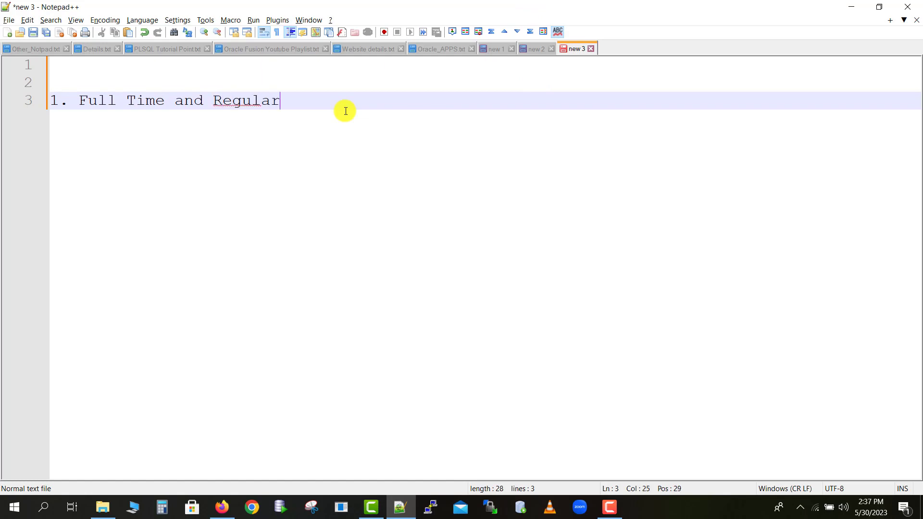
{"action": "key", "text": "Return"}
{"action": "type", "text": "2. art time and Temporary:"}
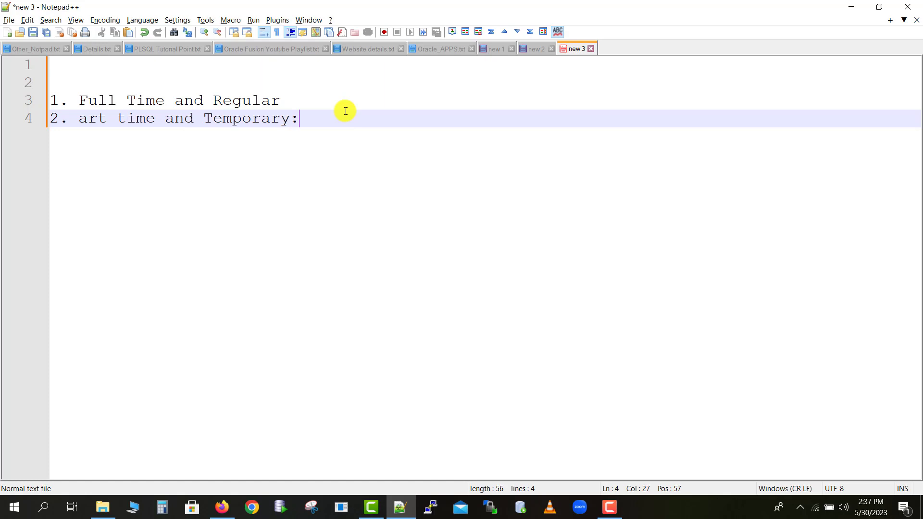
Append ": It will go for approval for specific user." to the first list item and "Auto Approve." to the second.
{"action": "key", "text": "Up"}
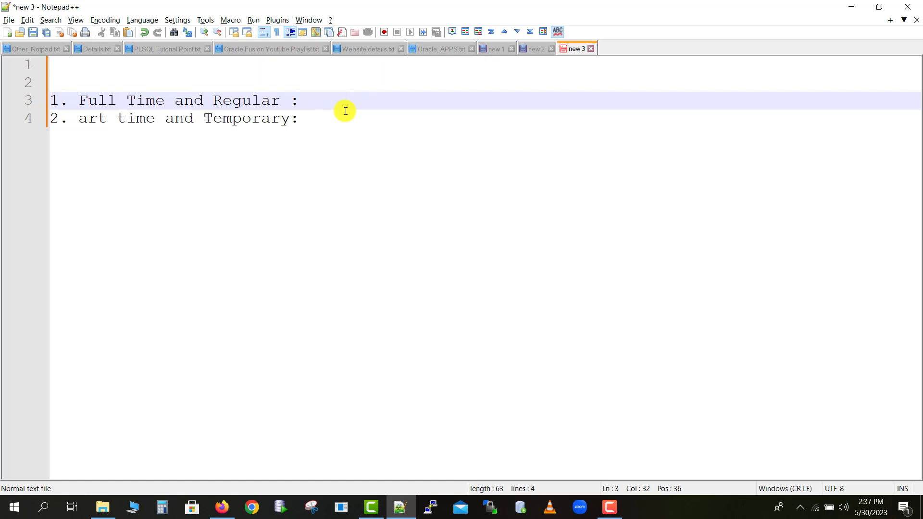
{"action": "type", "text": "It will go for approval for spe"}
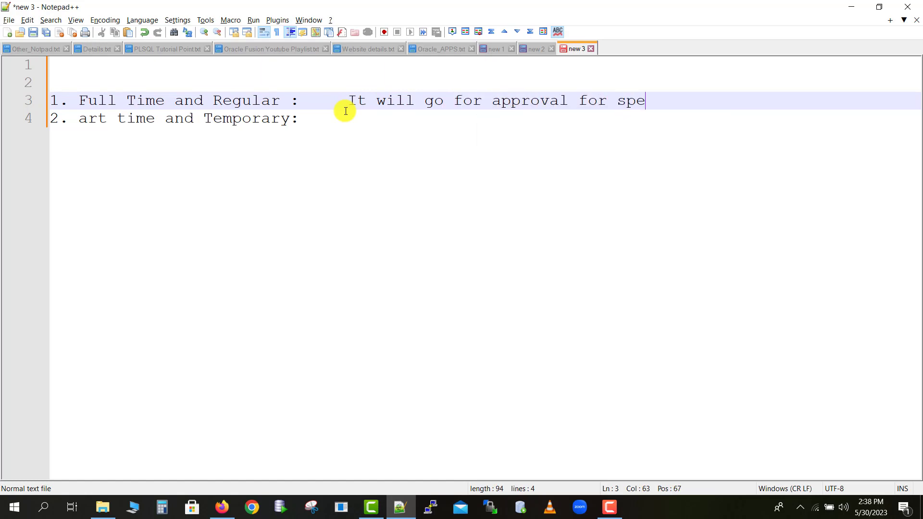
{"action": "type", "text": "cific user."}
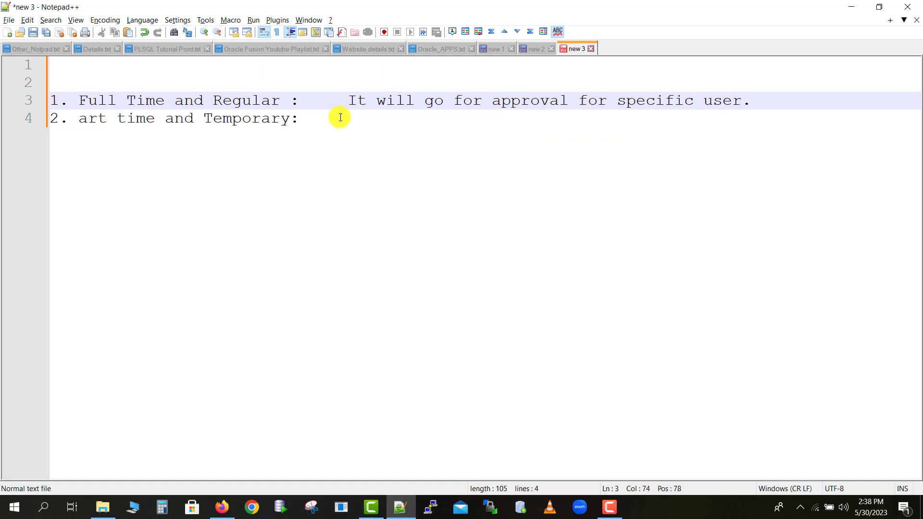
{"action": "left_click", "coordinate": [336, 116]}
{"action": "key", "text": "Tab"}
{"action": "key", "text": "Tab"}
{"action": "type", "text": "Auto Approve."}
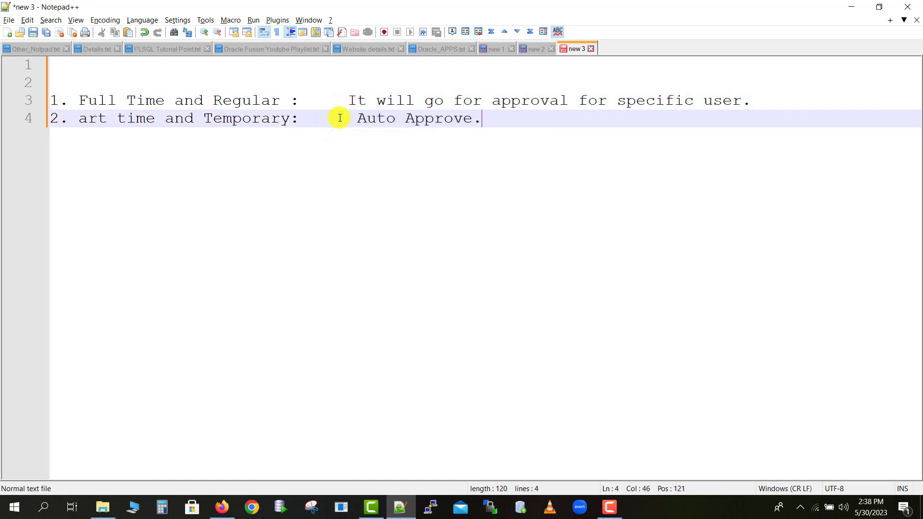
Switch to Oracle Fusion in Firefox and open the task search in Setup and Maintenance.
{"action": "left_click", "coordinate": [234, 512]}
{"action": "left_click", "coordinate": [875, 94]}
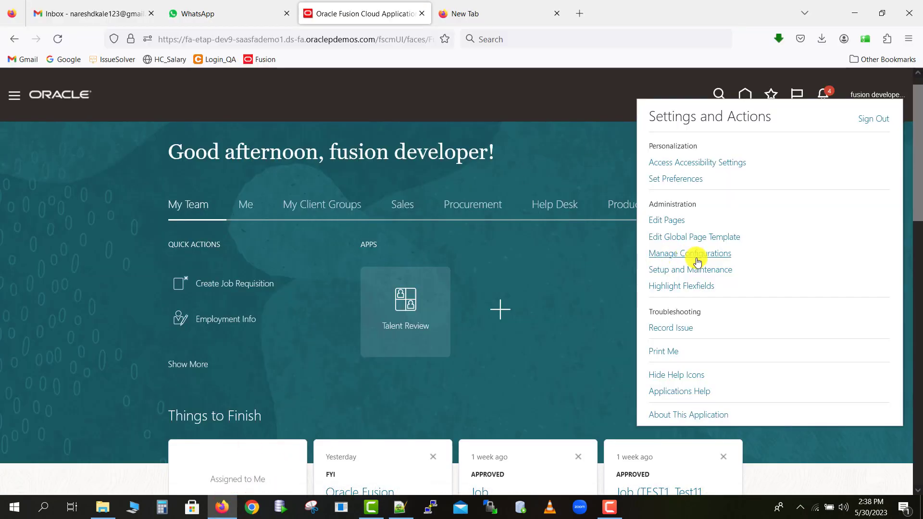
{"action": "left_click", "coordinate": [673, 270]}
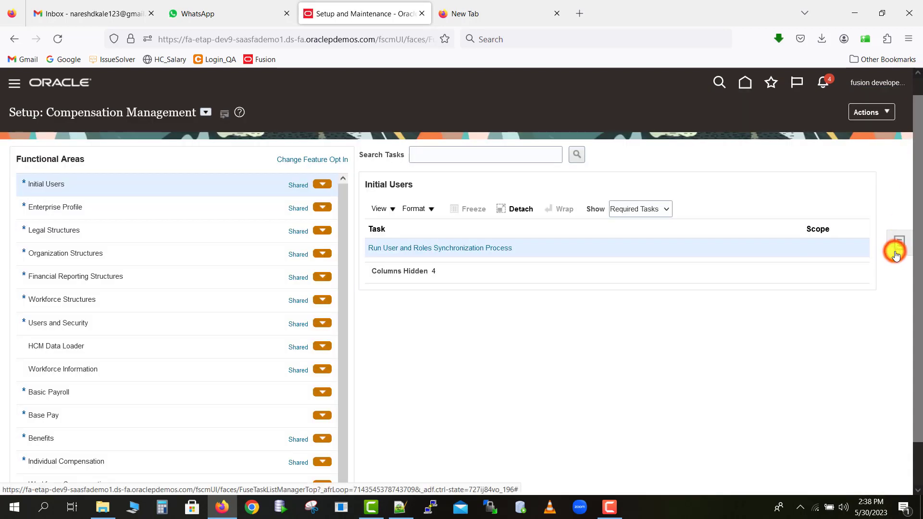
{"action": "left_click", "coordinate": [896, 254]}
{"action": "left_click", "coordinate": [799, 253]}
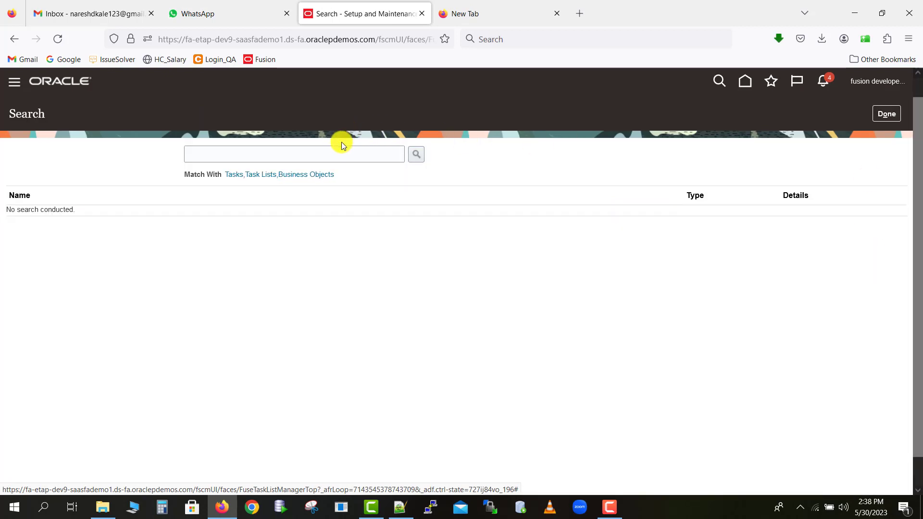
Search the setup tasks for "manage job" and open the Manage Job task.
{"action": "left_click", "coordinate": [341, 148]}
{"action": "type", "text": "manage jon"}
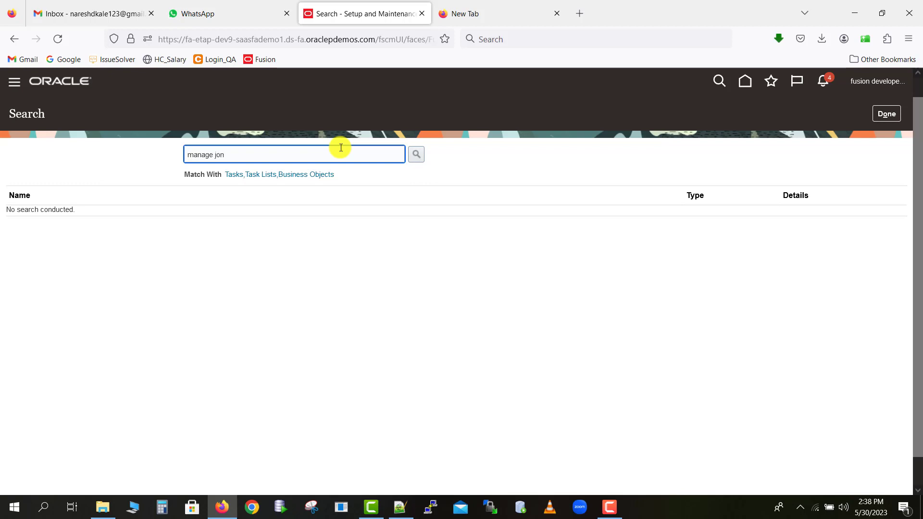
{"action": "key", "text": "BackSpace"}
{"action": "type", "text": "b"}
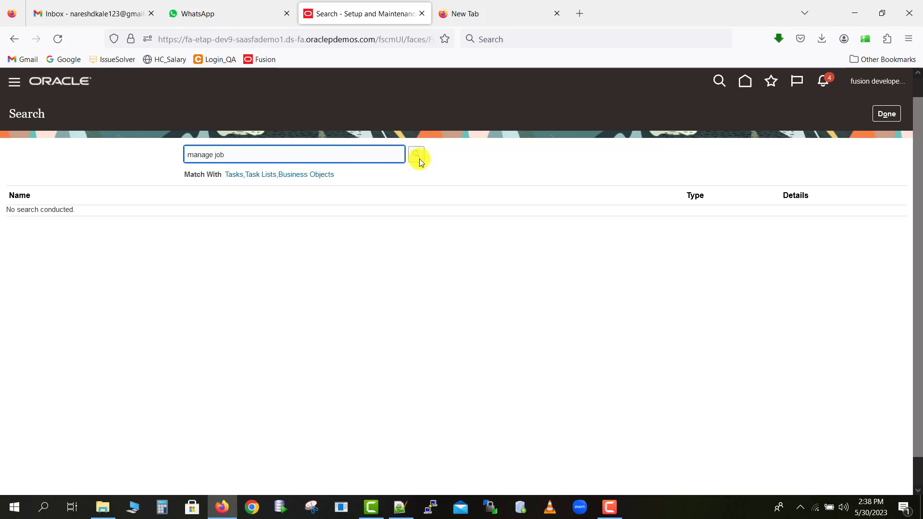
{"action": "left_click", "coordinate": [419, 160]}
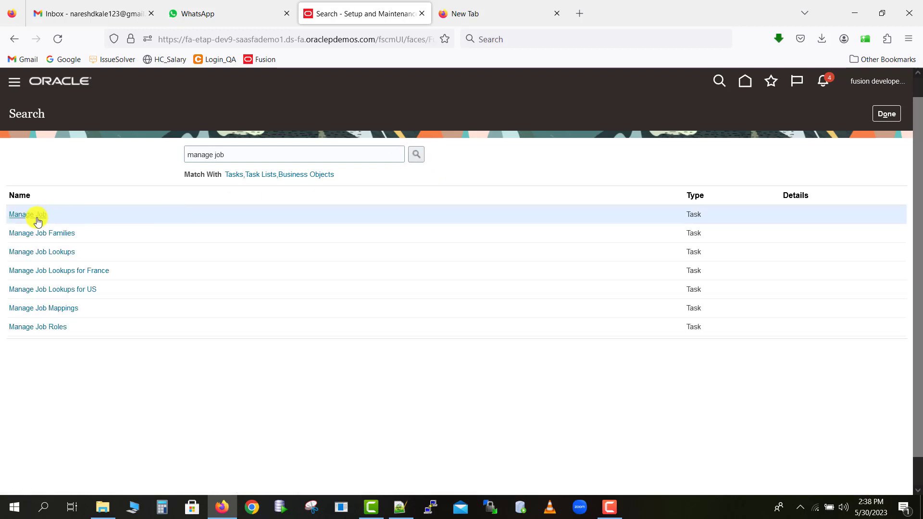
{"action": "left_click", "coordinate": [32, 220]}
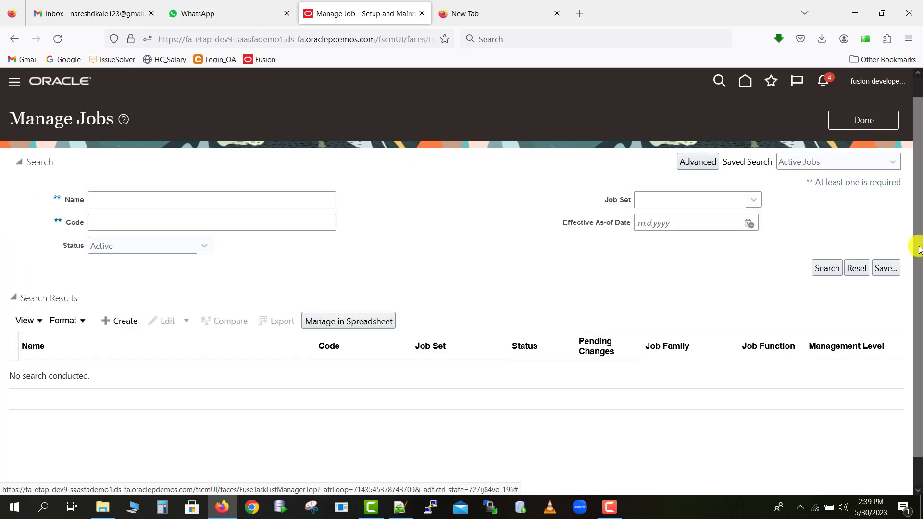
Start a new job with "Full time JOB TTWN" as both name and code, and continue to the job details.
{"action": "left_click", "coordinate": [114, 325]}
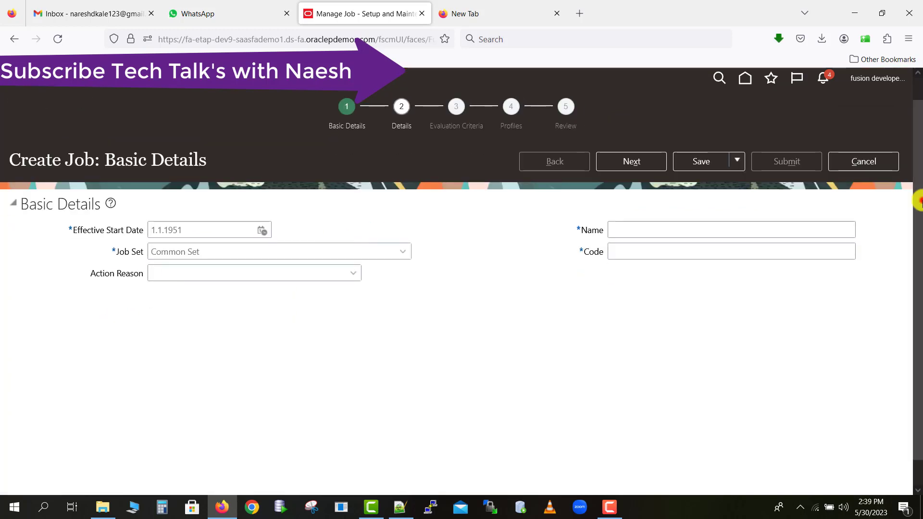
{"action": "left_click", "coordinate": [770, 229]}
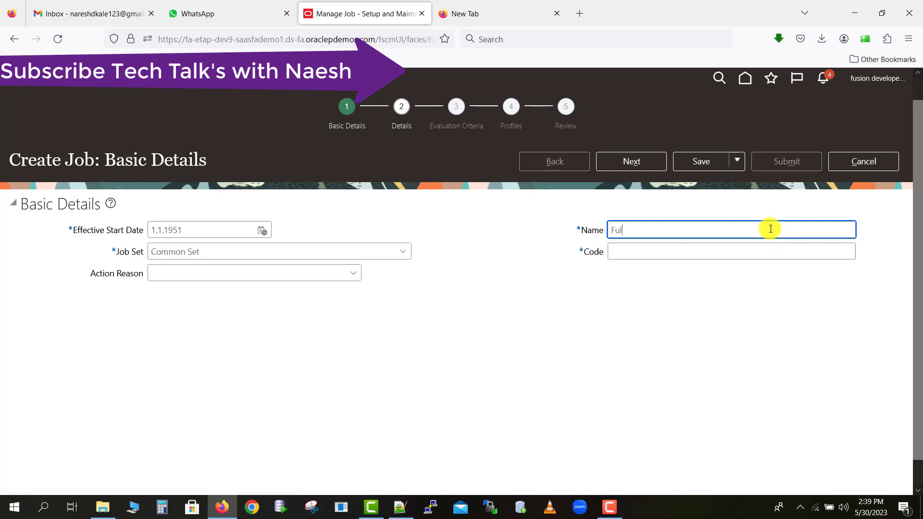
{"action": "type", "text": "Full time JOB TTWN"}
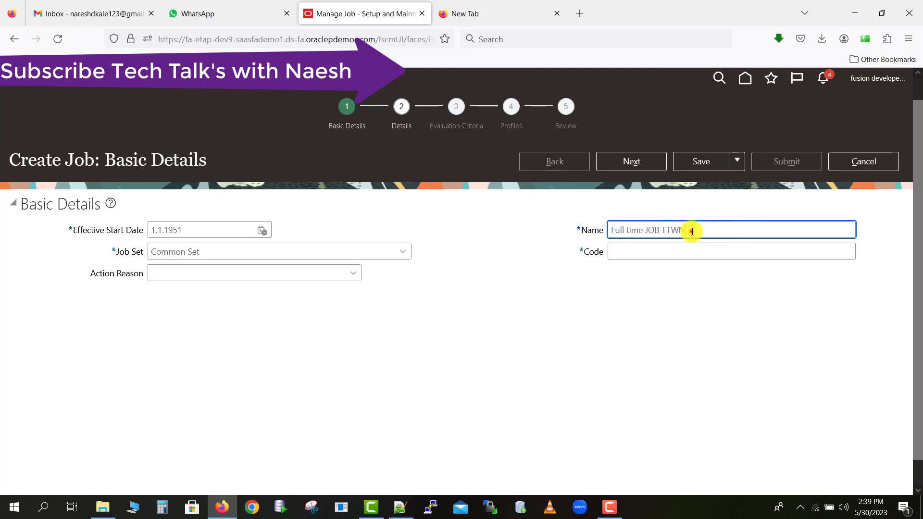
{"action": "left_click_drag", "start_coordinate": [692, 231], "coordinate": [579, 232]}
{"action": "key", "text": "ctrl+c"}
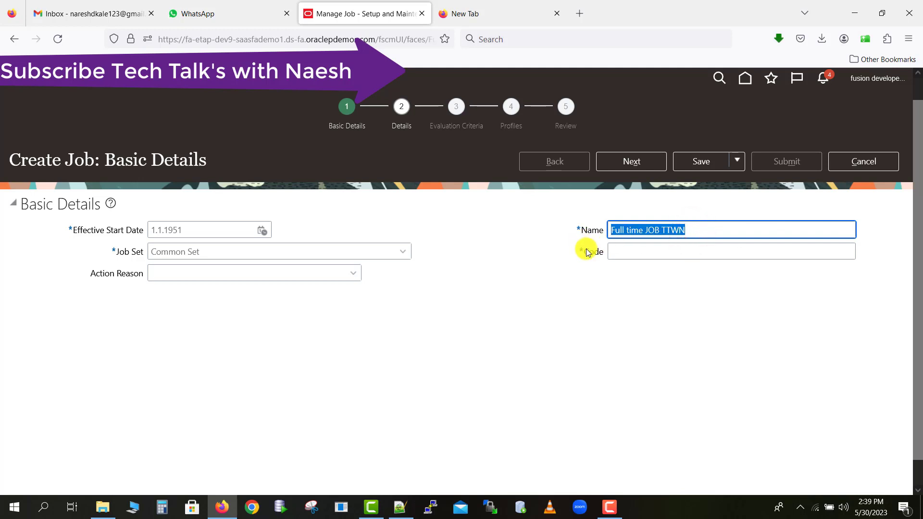
{"action": "left_click", "coordinate": [620, 252]}
{"action": "key", "text": "ctrl+v"}
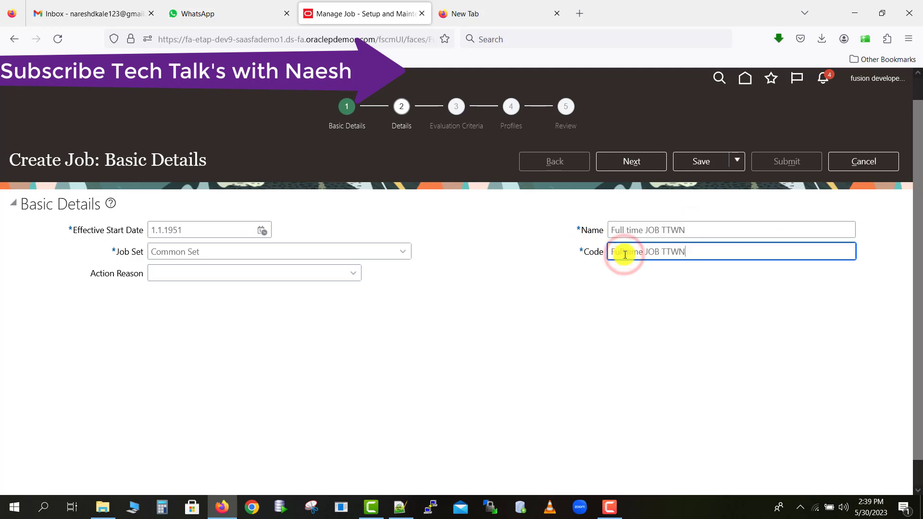
{"action": "left_click", "coordinate": [620, 170]}
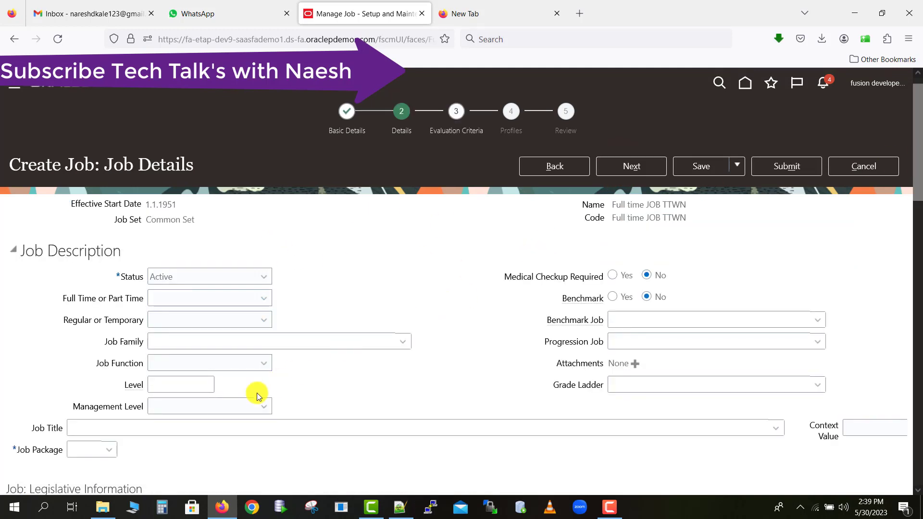
Set the job description to Full time and Regular after checking the Job Package choices.
{"action": "left_click", "coordinate": [113, 450]}
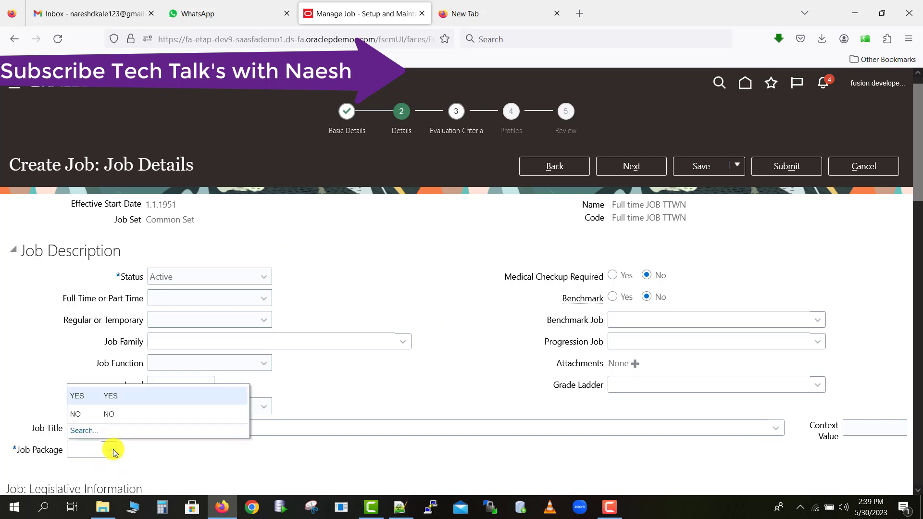
{"action": "left_click", "coordinate": [319, 289]}
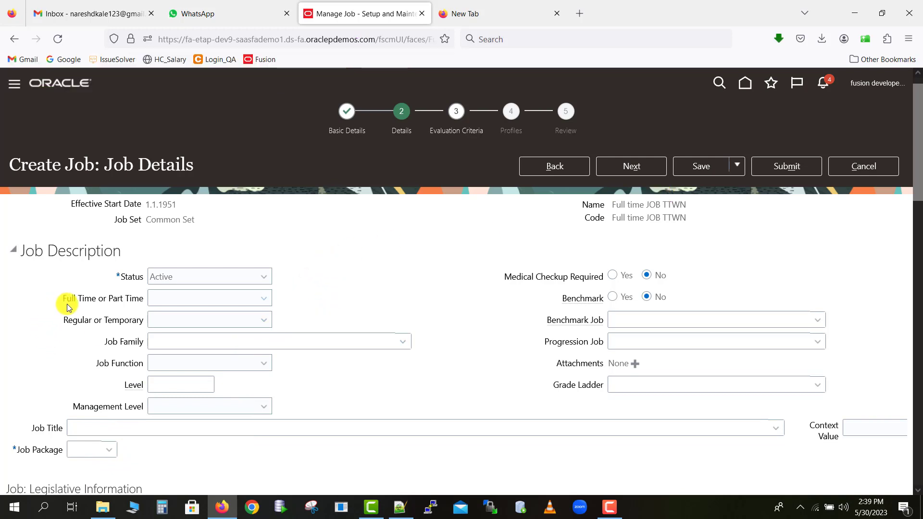
{"action": "left_click", "coordinate": [238, 299]}
{"action": "left_click", "coordinate": [206, 331]}
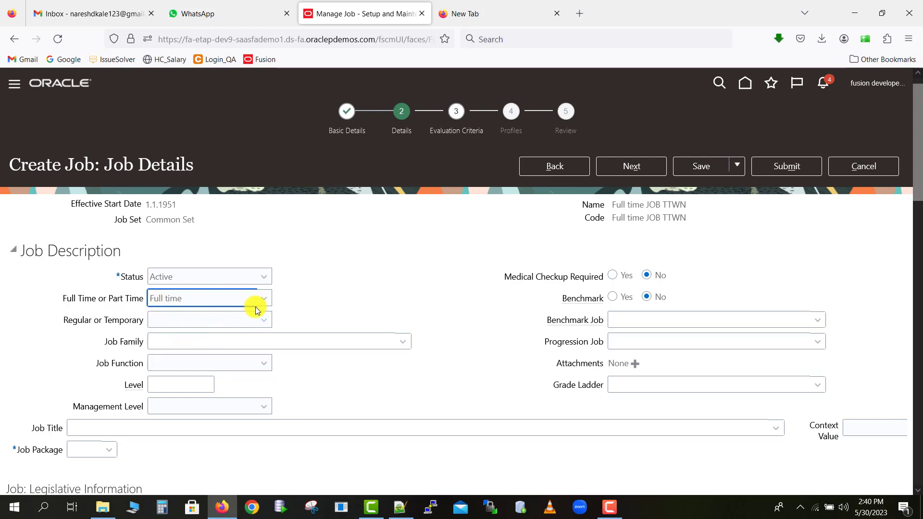
{"action": "left_click", "coordinate": [264, 322]}
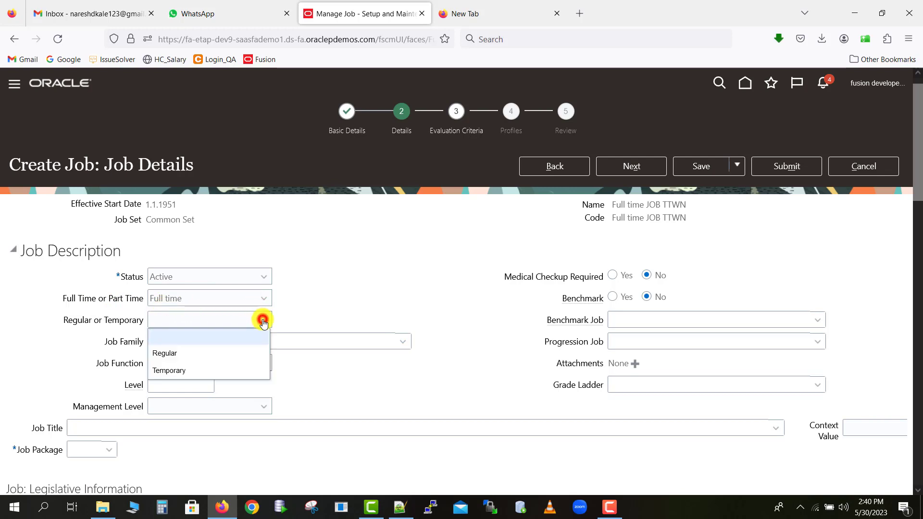
{"action": "left_click", "coordinate": [219, 353]}
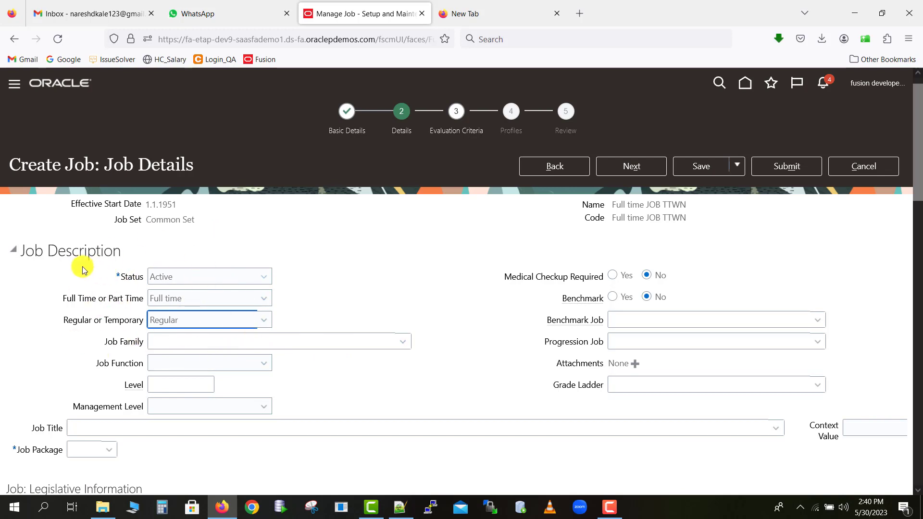
Leave the job form and open the Transaction Manager's transactions page from the application navigator.
{"action": "left_click", "coordinate": [14, 91]}
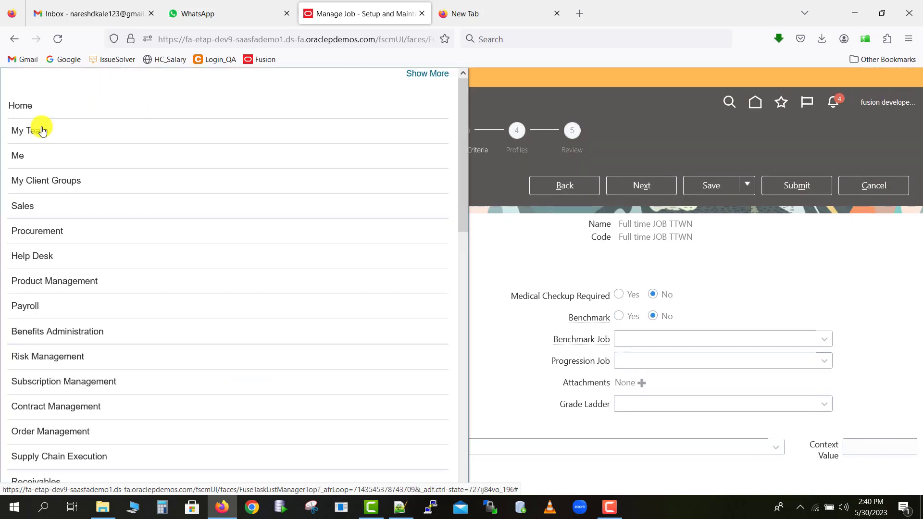
{"action": "left_click_drag", "start_coordinate": [469, 214], "coordinate": [457, 400]}
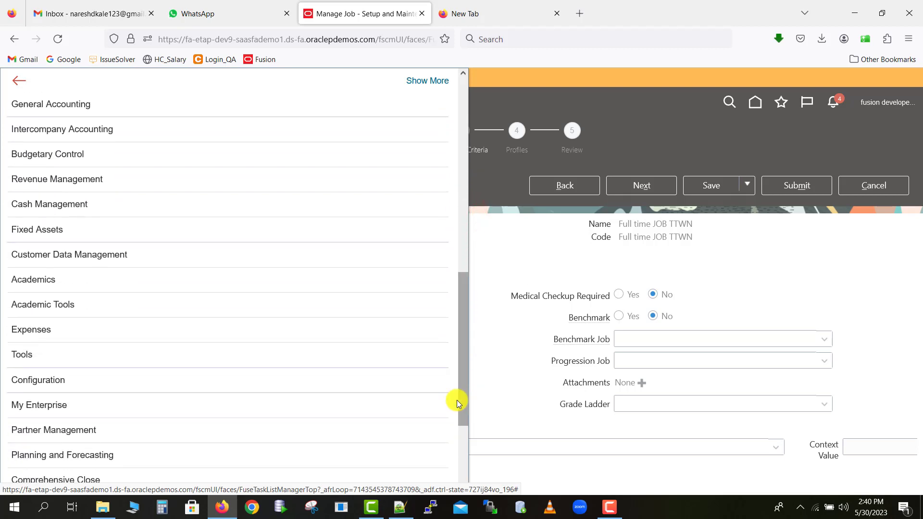
{"action": "left_click", "coordinate": [368, 353]}
{"action": "left_click_drag", "start_coordinate": [463, 334], "coordinate": [462, 367]}
{"action": "left_click", "coordinate": [100, 356]}
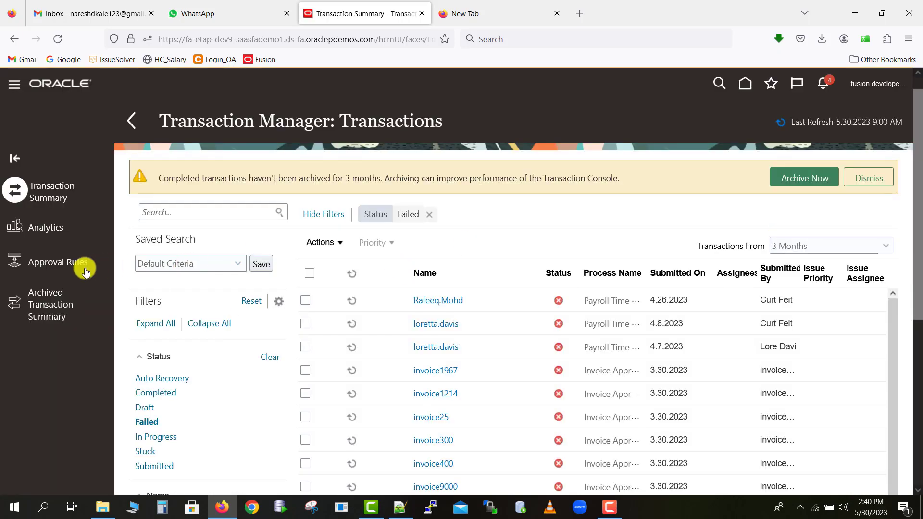
Open the approval rules and find the "create job" process.
{"action": "left_click", "coordinate": [69, 267]}
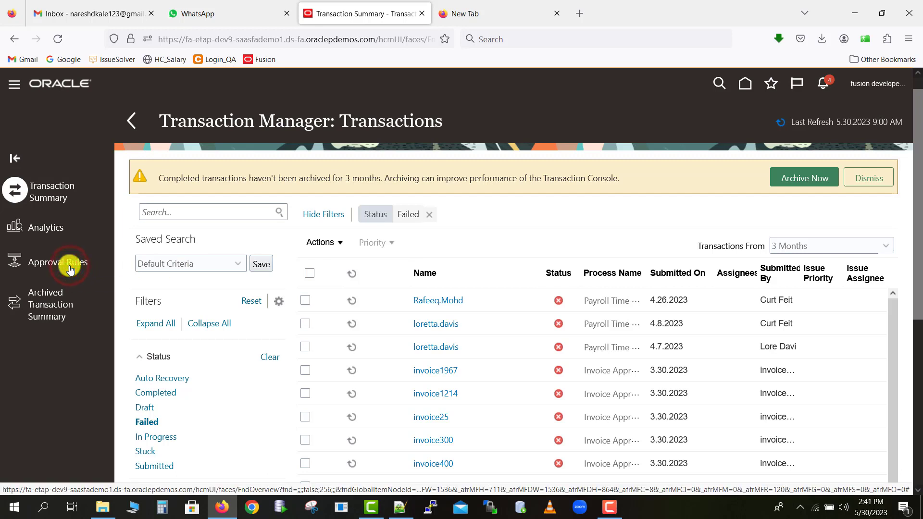
{"action": "left_click", "coordinate": [248, 186]}
{"action": "type", "text": "create jo"}
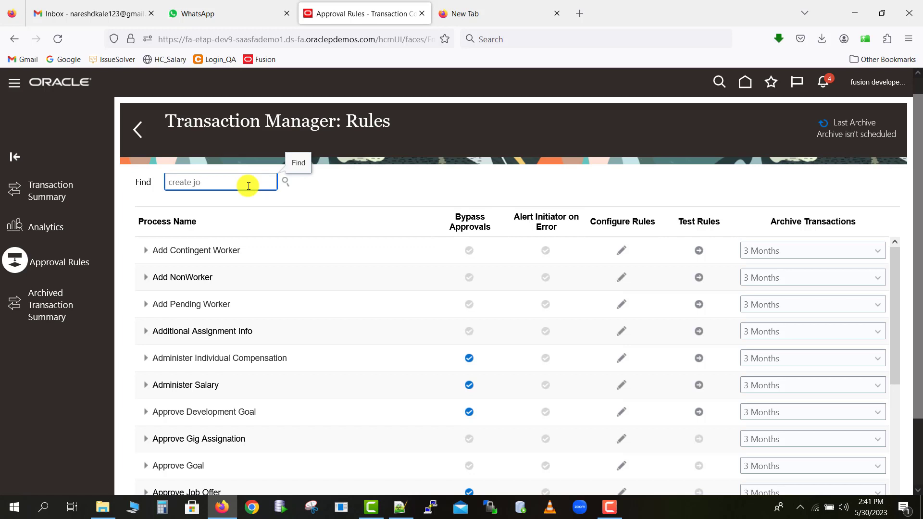
{"action": "type", "text": "b"}
{"action": "left_click", "coordinate": [286, 183]}
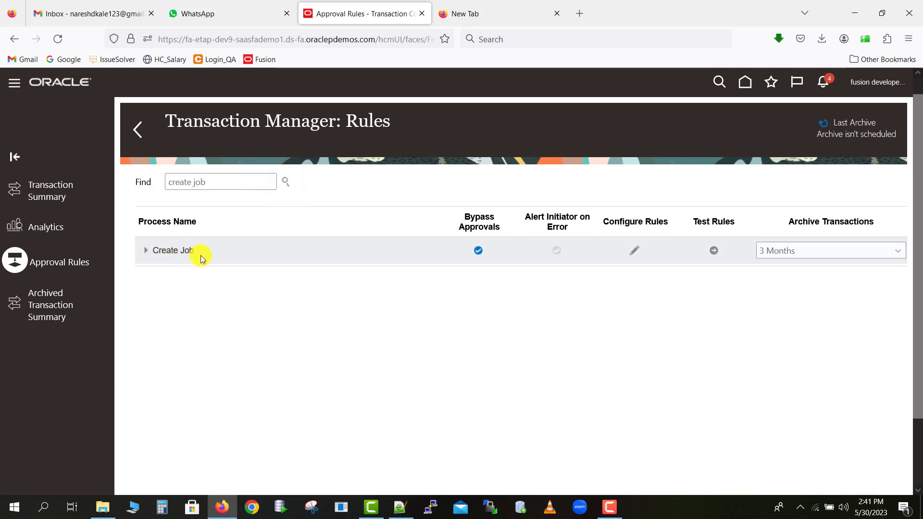
Turn off Bypass Approvals for the Create Job process and open its rule configuration.
{"action": "left_click", "coordinate": [479, 252]}
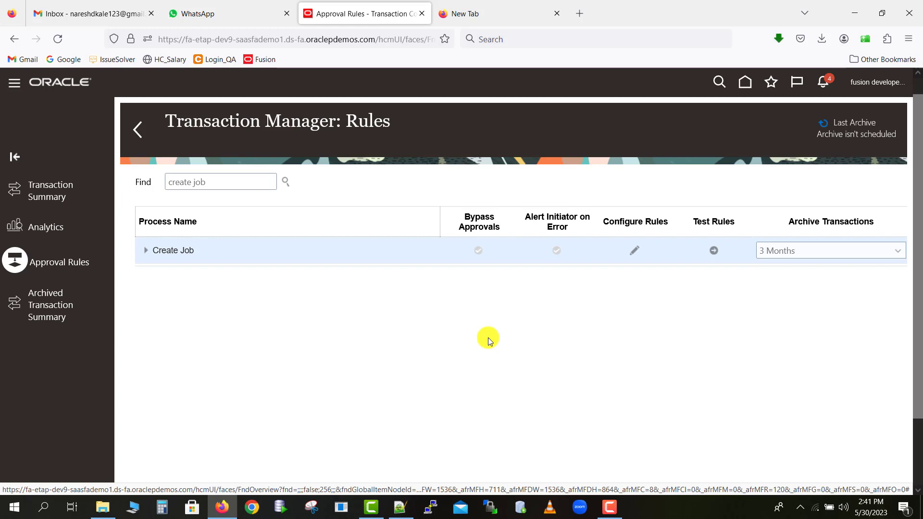
{"action": "left_click", "coordinate": [634, 257]}
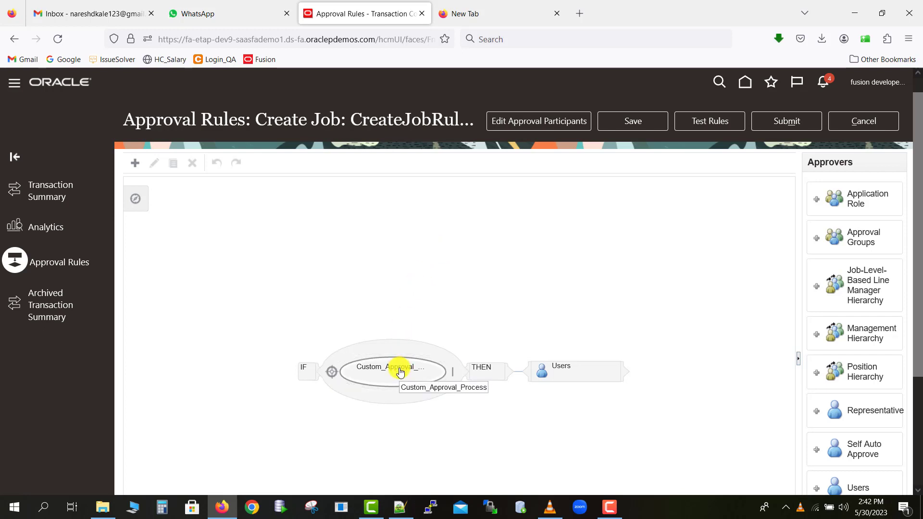
Rename the custom approval rule in the Create Job diagram to "Full Time Approval".
{"action": "left_click", "coordinate": [370, 369]}
{"action": "left_click_drag", "start_coordinate": [918, 231], "coordinate": [918, 344]}
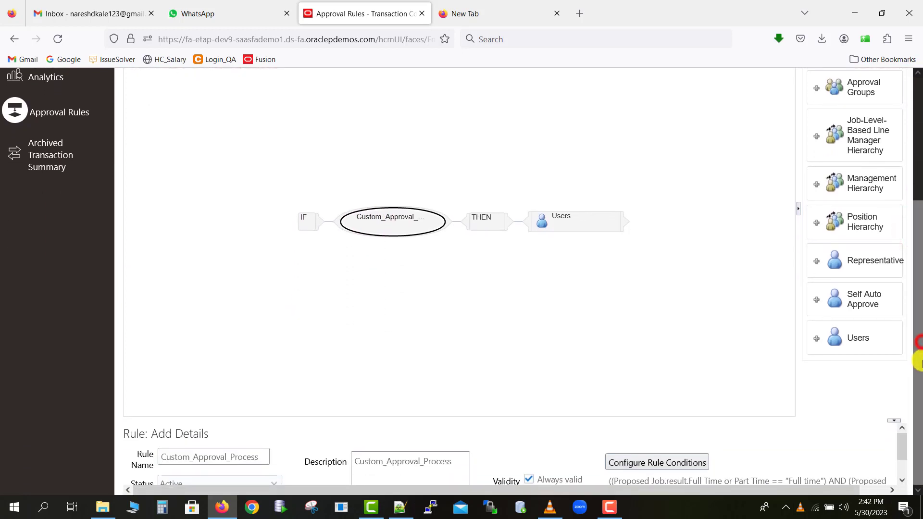
{"action": "left_click_drag", "start_coordinate": [265, 454], "coordinate": [145, 451]}
{"action": "type", "text": "F"}
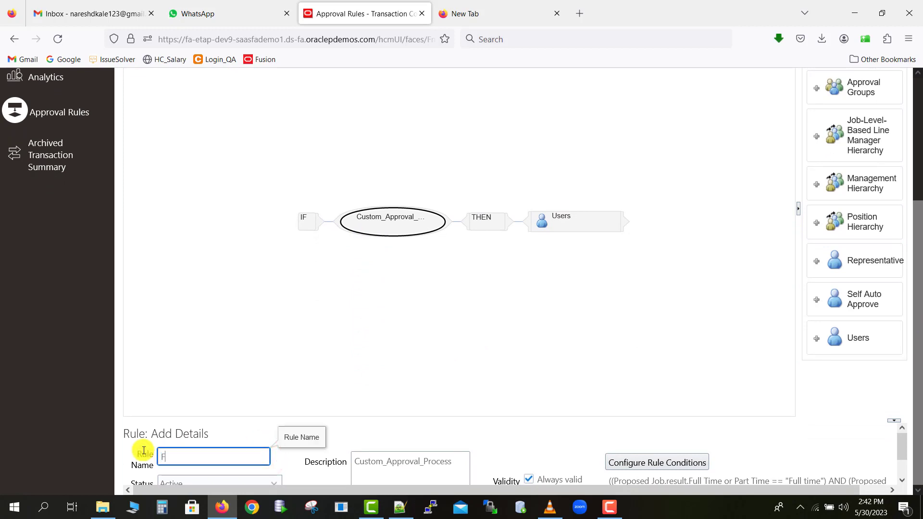
{"action": "type", "text": "ull Time Approval"}
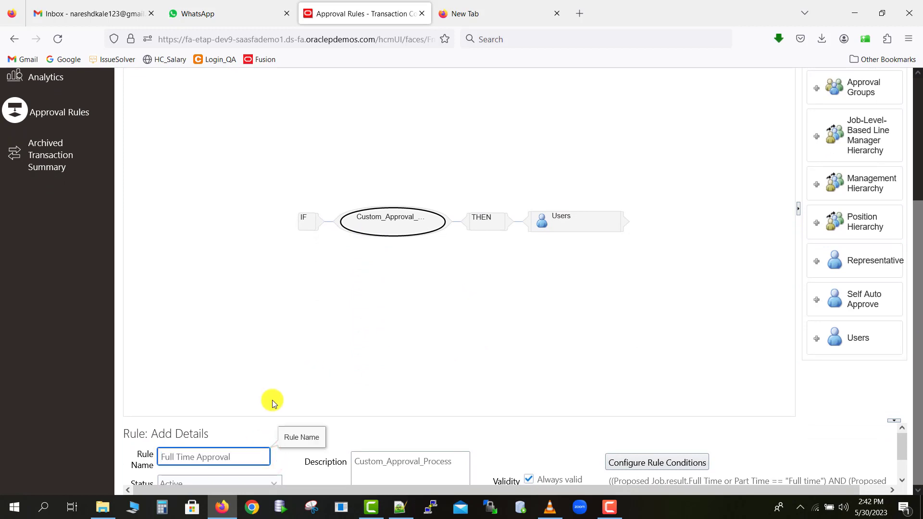
Copy the rule name "Full Time Approval" into the rule's description, replacing the existing text.
{"action": "left_click_drag", "start_coordinate": [238, 464], "coordinate": [145, 455]}
{"action": "key", "text": "ctrl+c"}
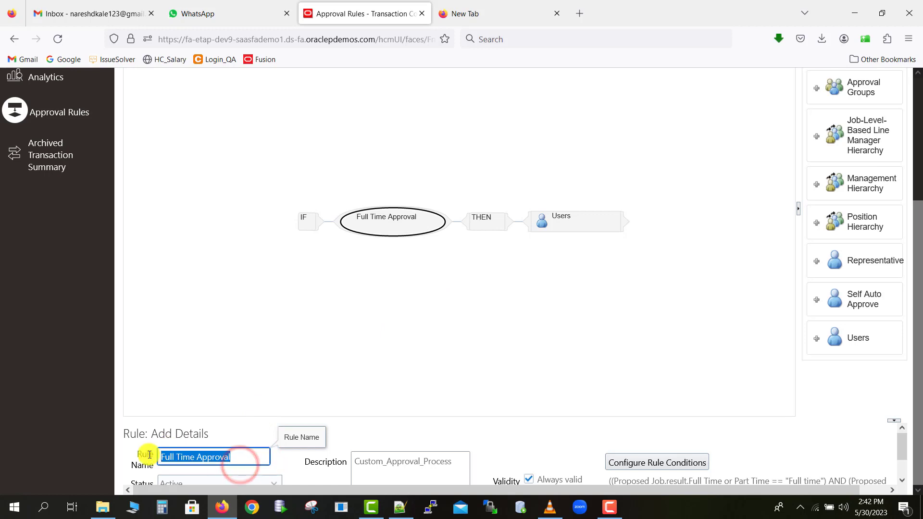
{"action": "left_click", "coordinate": [455, 465]}
{"action": "key", "text": "ctrl+a"}
{"action": "key", "text": "ctrl+v"}
Open the rule's conditions and base the "1 == 1" expression on the Proposed Job attribute Full Time or Part Time.
{"action": "left_click_drag", "start_coordinate": [921, 309], "coordinate": [922, 396]}
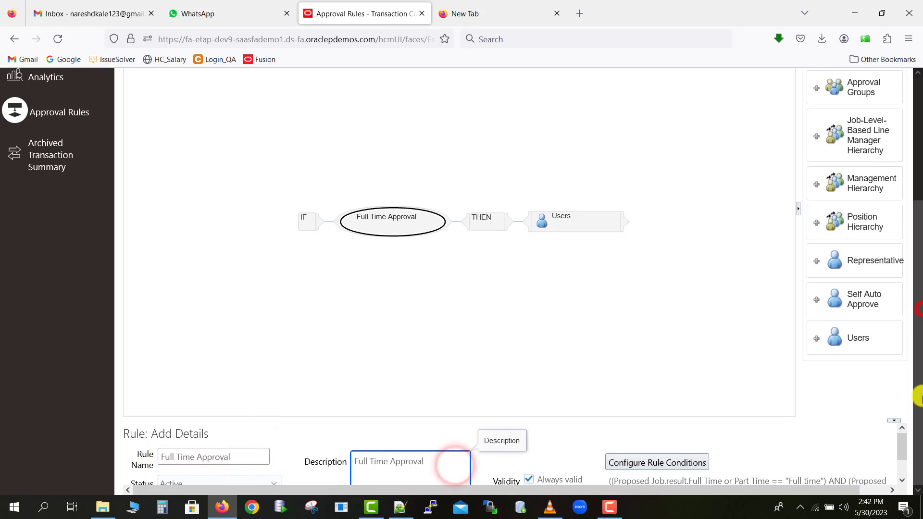
{"action": "left_click", "coordinate": [666, 461]}
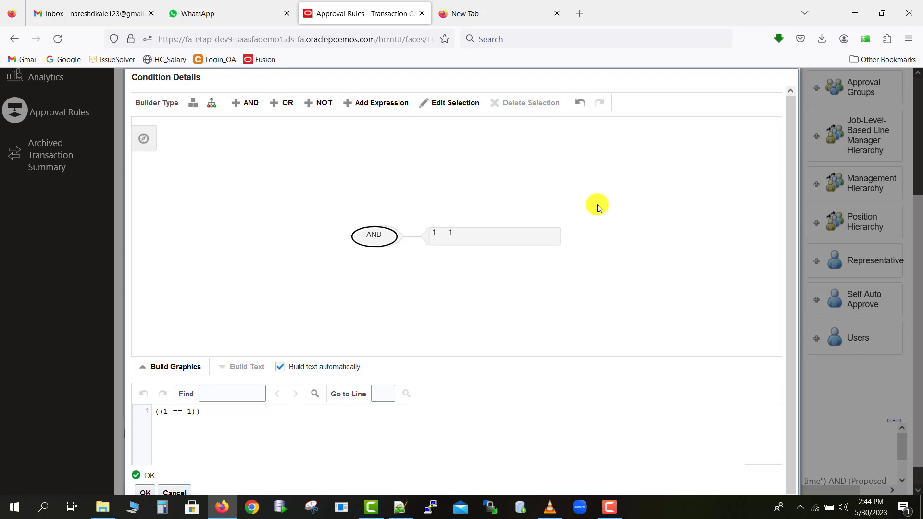
{"action": "left_click", "coordinate": [470, 238]}
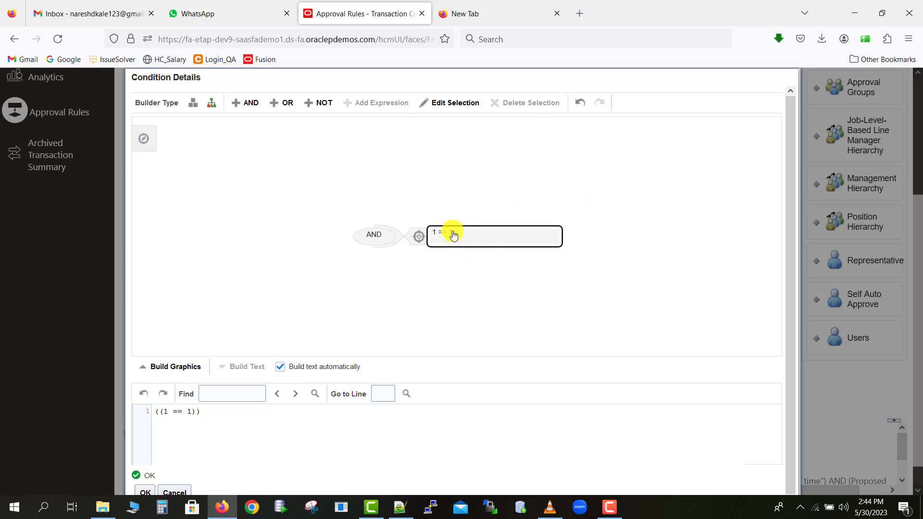
{"action": "left_click", "coordinate": [435, 107]}
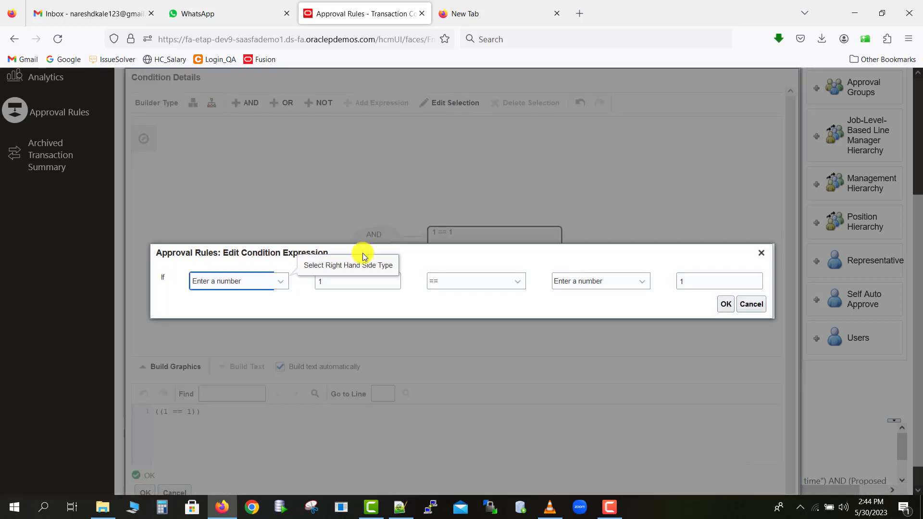
{"action": "left_click", "coordinate": [281, 284]}
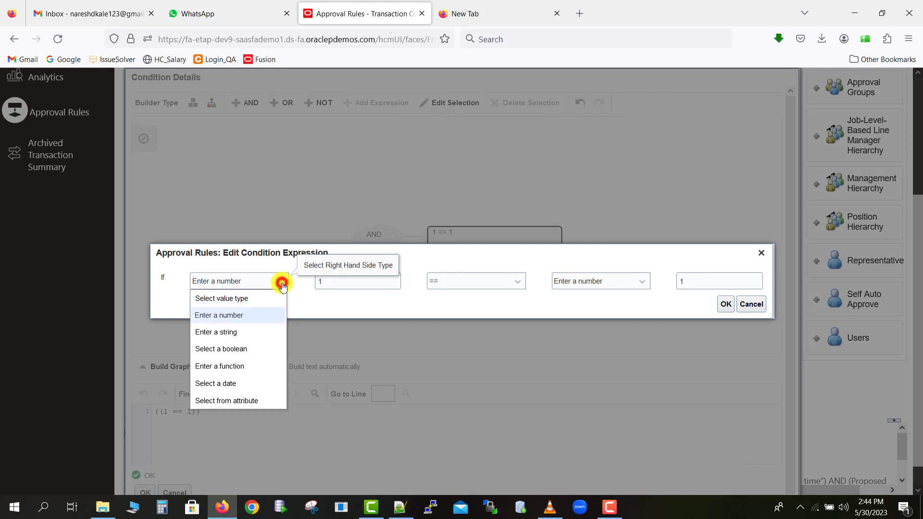
{"action": "left_click", "coordinate": [246, 401]}
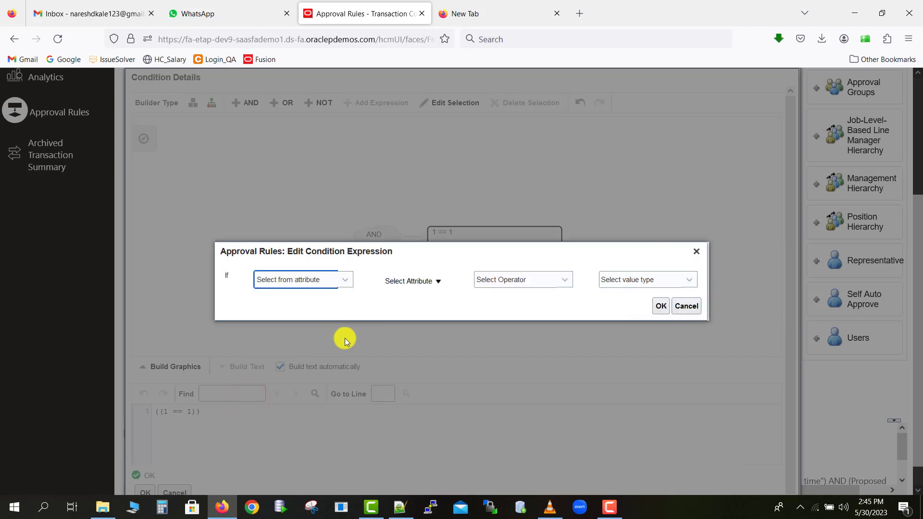
{"action": "left_click", "coordinate": [438, 282]}
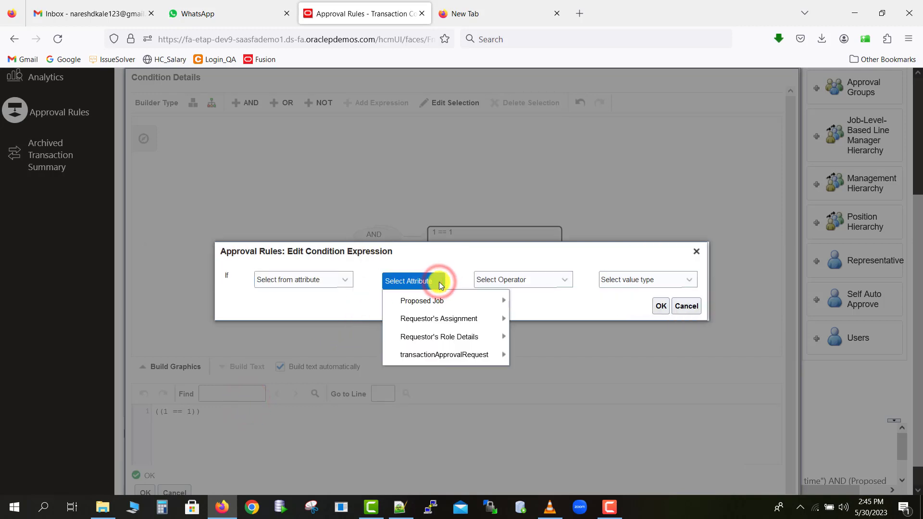
{"action": "left_click", "coordinate": [470, 299]}
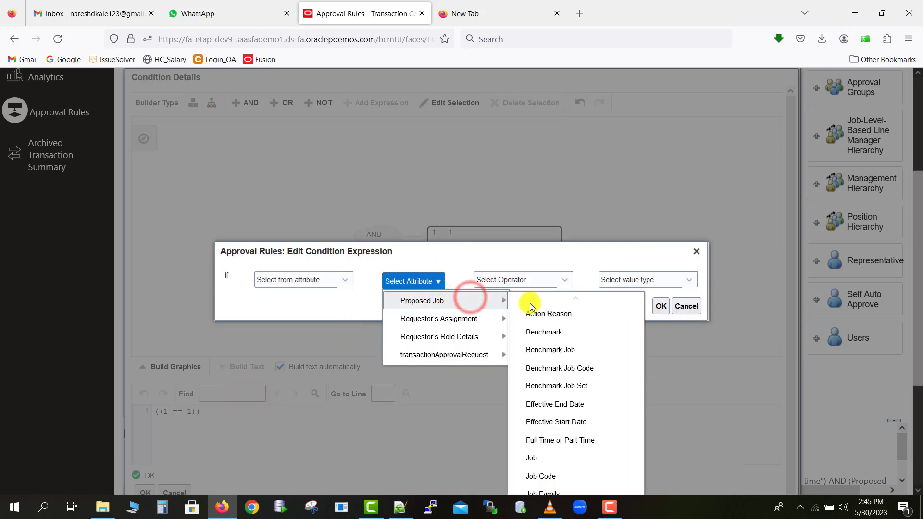
{"action": "left_click", "coordinate": [568, 441]}
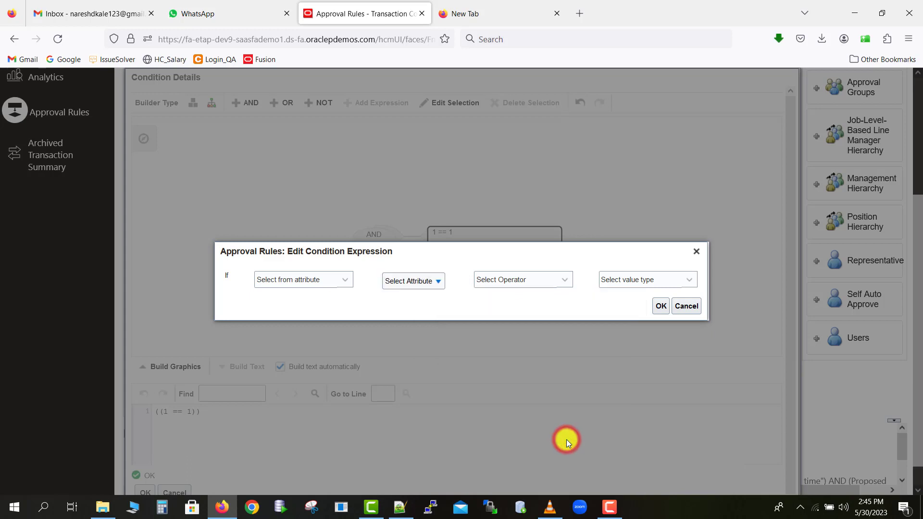
Complete the expression with the == operator and the LOV value Full time, and confirm it.
{"action": "left_click", "coordinate": [558, 279]}
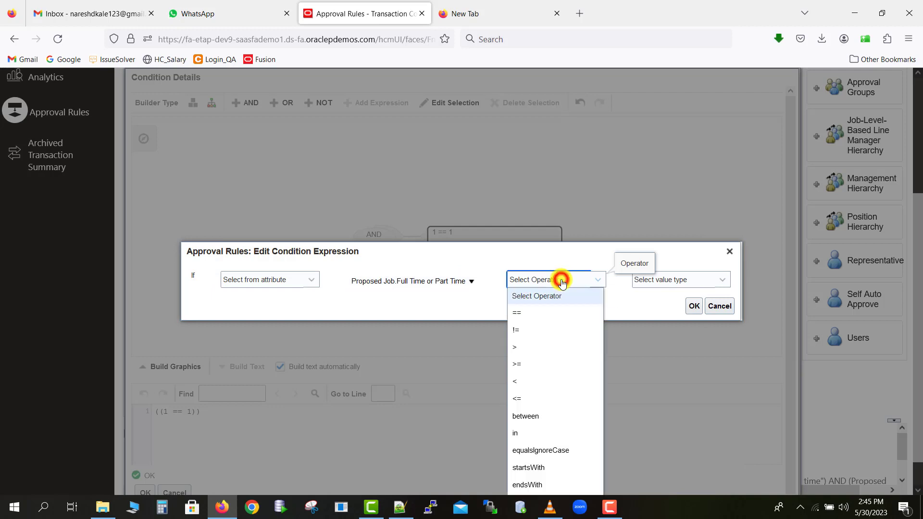
{"action": "left_click", "coordinate": [546, 312]}
{"action": "left_click", "coordinate": [661, 278]}
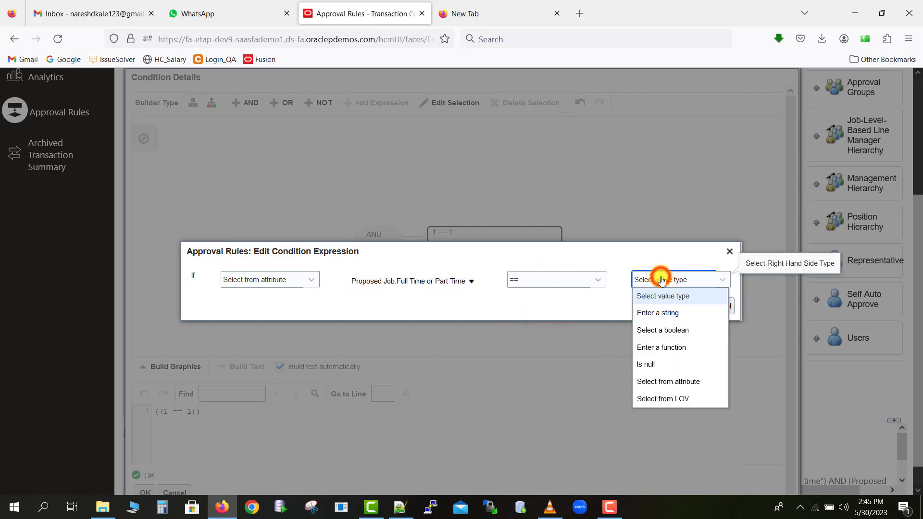
{"action": "left_click", "coordinate": [664, 399]}
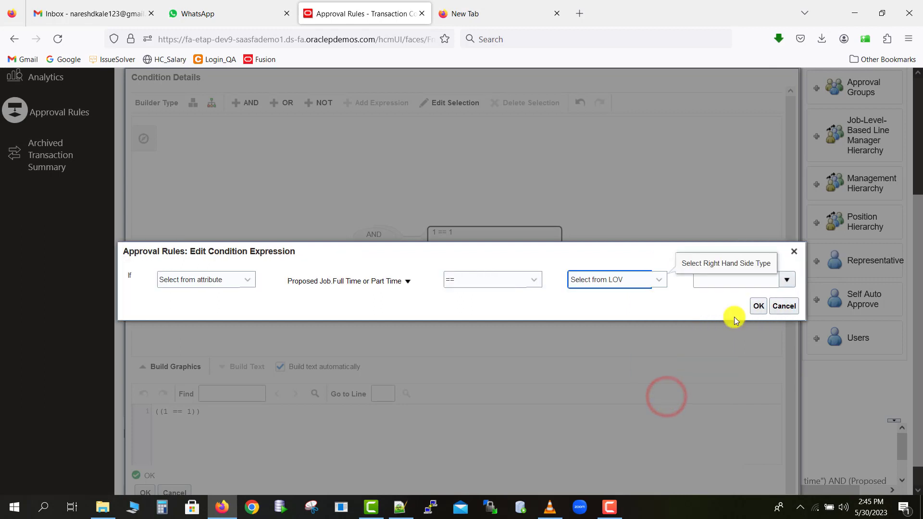
{"action": "left_click", "coordinate": [786, 280]}
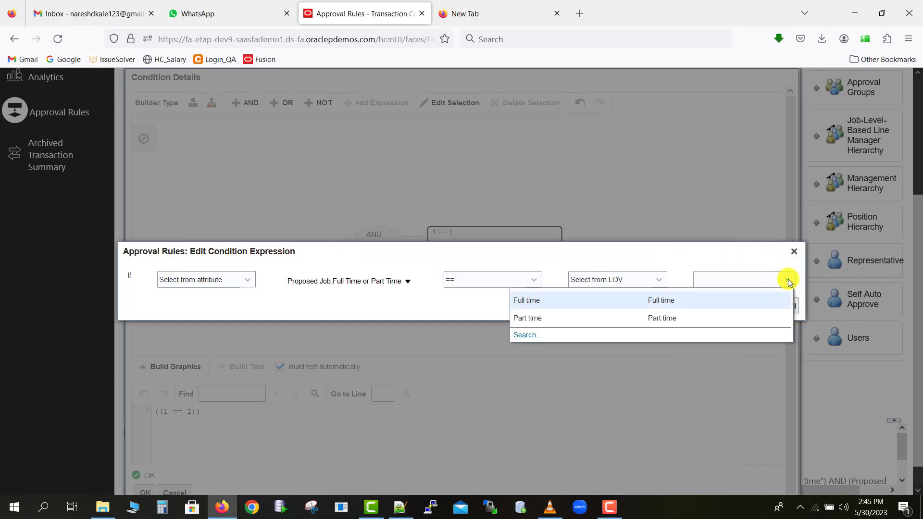
{"action": "left_click", "coordinate": [744, 299]}
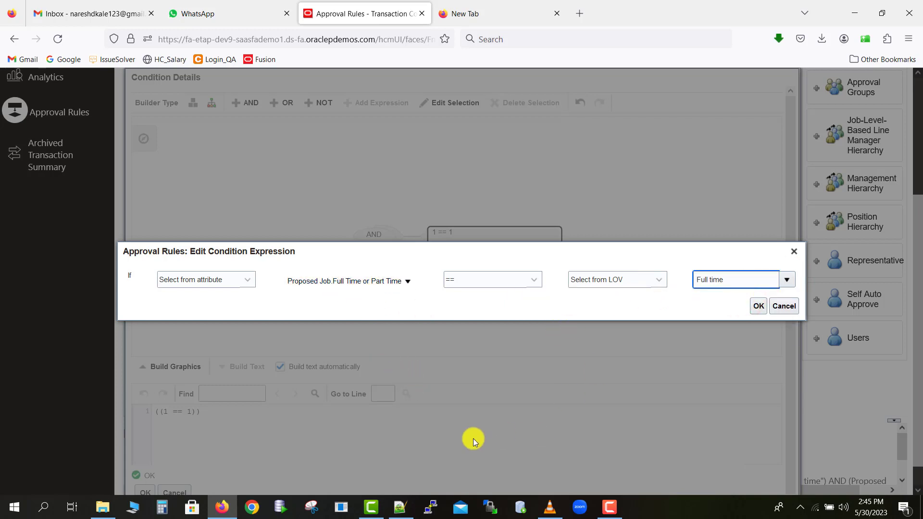
{"action": "left_click", "coordinate": [550, 506]}
{"action": "left_click", "coordinate": [754, 310]}
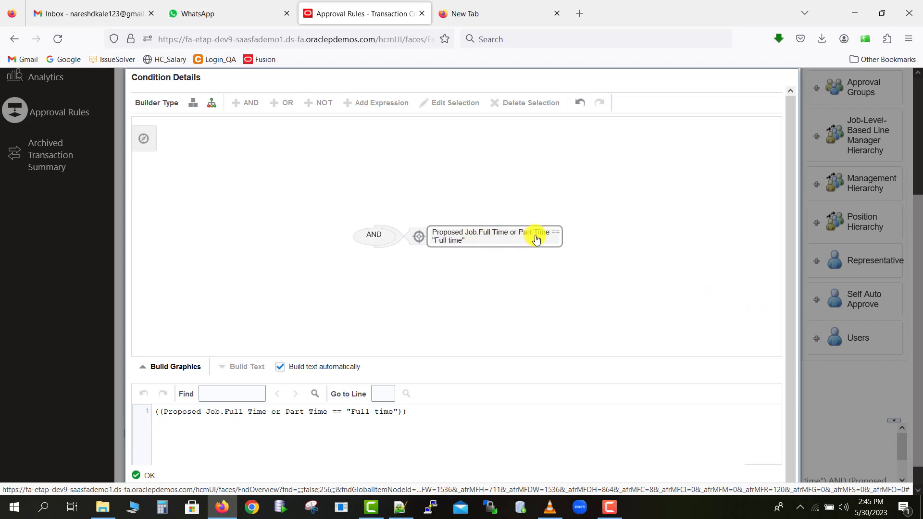
{"action": "left_click", "coordinate": [417, 411]}
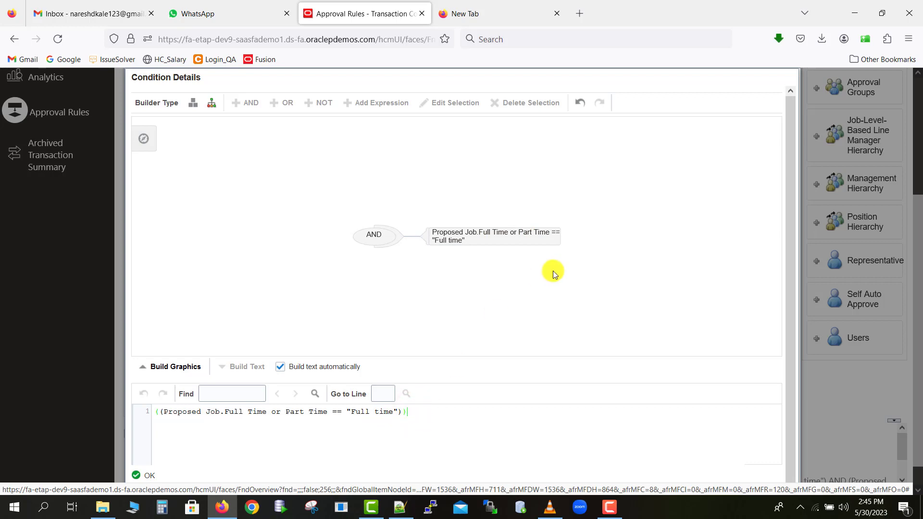
Add a second expression under the AND node based on the Proposed Job attribute Regular or Temporary.
{"action": "left_click", "coordinate": [377, 236]}
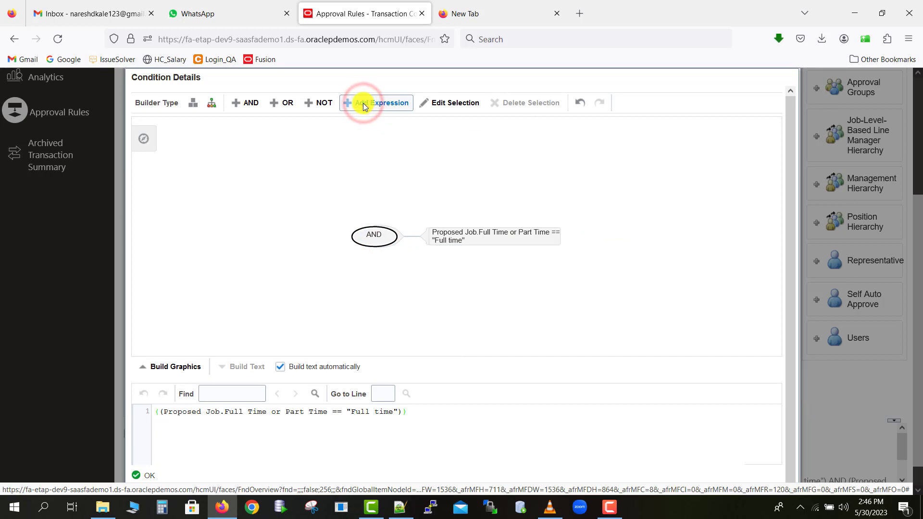
{"action": "left_click", "coordinate": [363, 103]}
{"action": "left_click", "coordinate": [393, 281]}
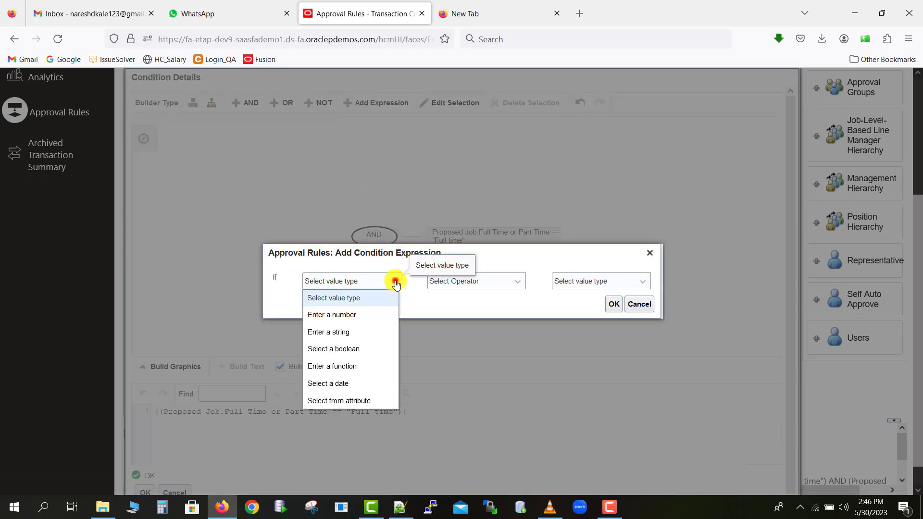
{"action": "left_click", "coordinate": [351, 401]}
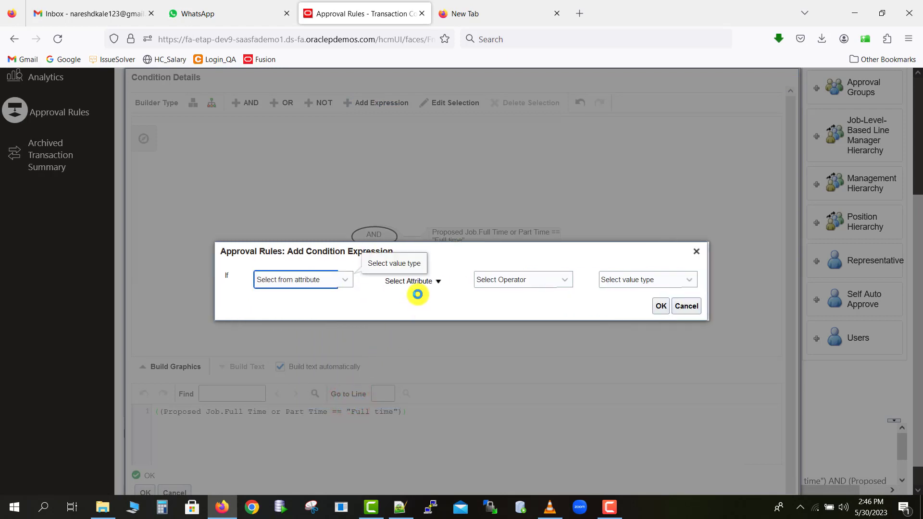
{"action": "left_click", "coordinate": [417, 281]}
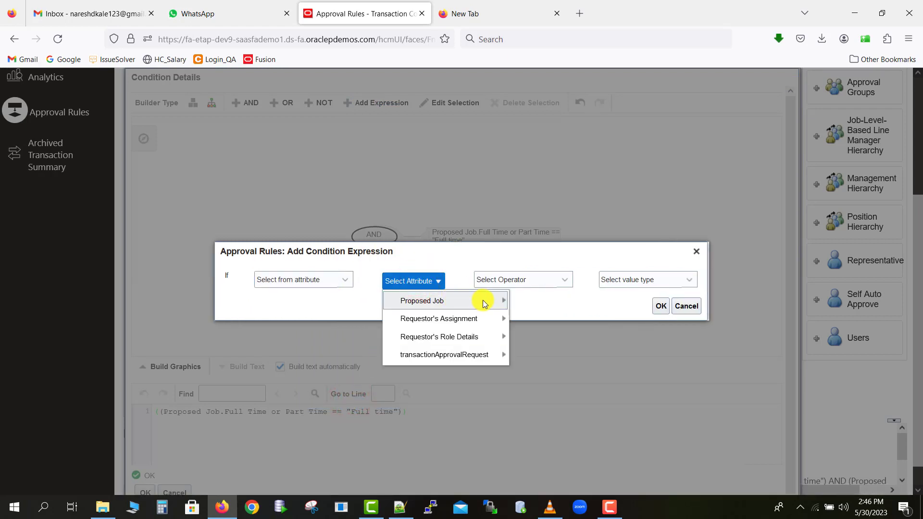
{"action": "left_click", "coordinate": [481, 301]}
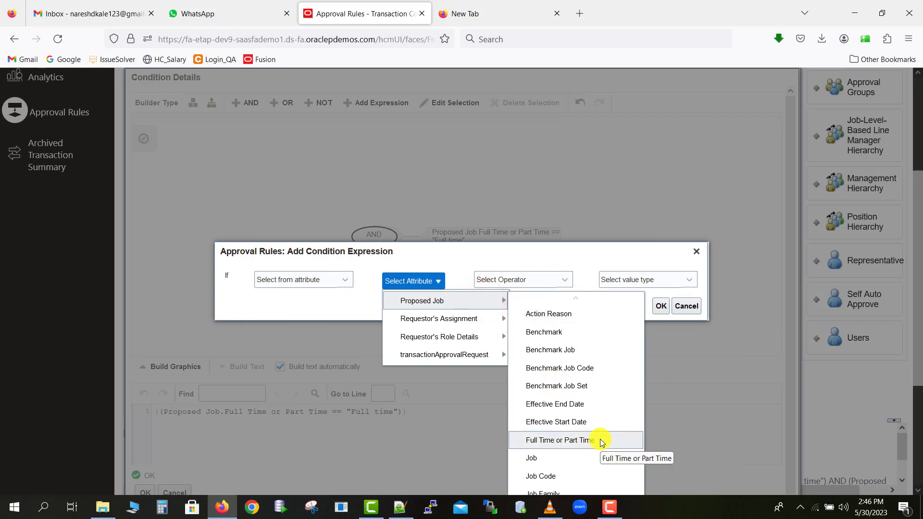
{"action": "scroll", "coordinate": [577, 365], "scroll_direction": "down", "scroll_amount": 3}
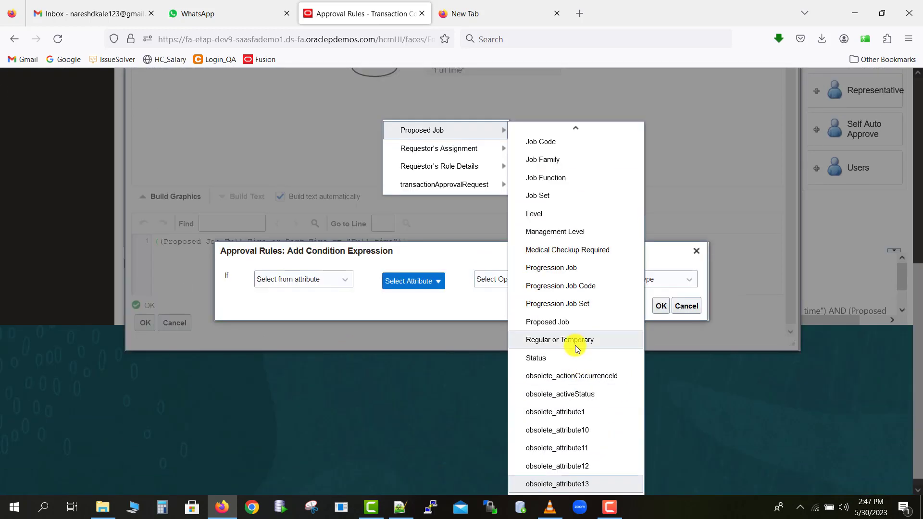
{"action": "left_click", "coordinate": [576, 345]}
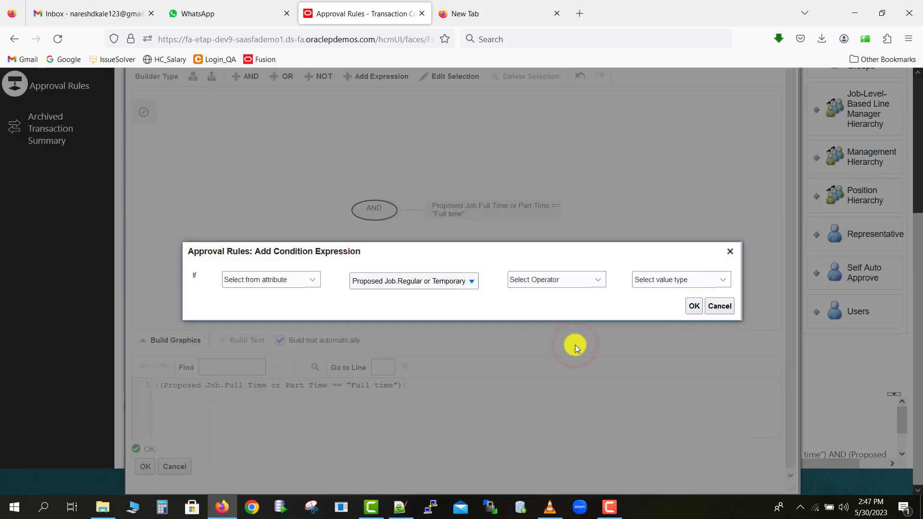
Complete the second expression with the == operator and the LOV value Regular, and confirm it.
{"action": "left_click", "coordinate": [577, 281]}
{"action": "left_click", "coordinate": [544, 313]}
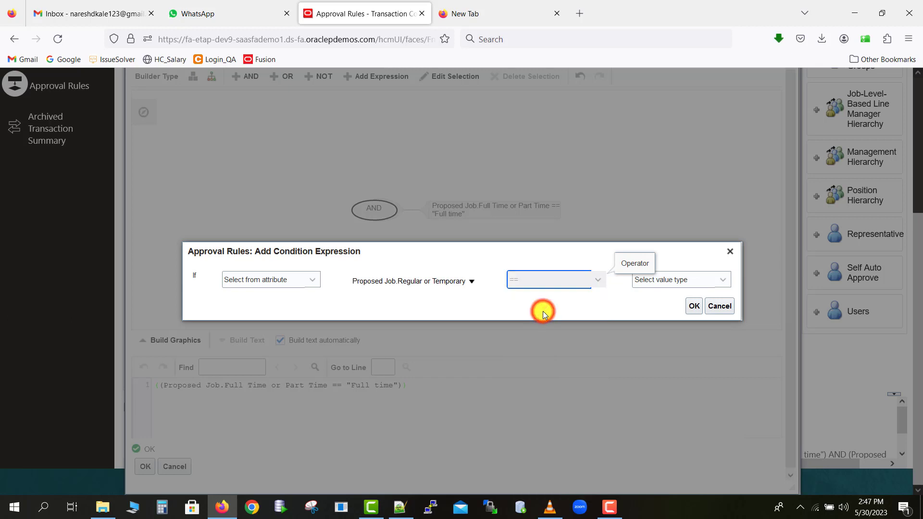
{"action": "left_click", "coordinate": [690, 279]}
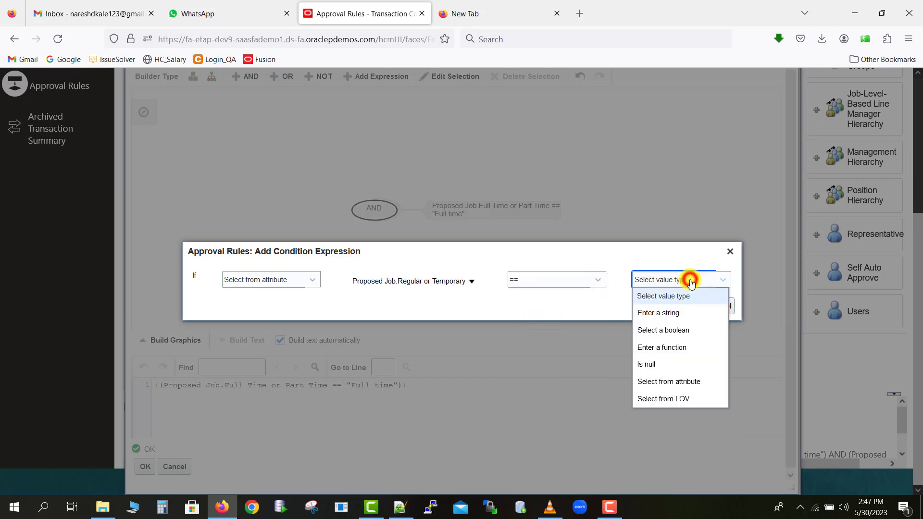
{"action": "left_click", "coordinate": [663, 399]}
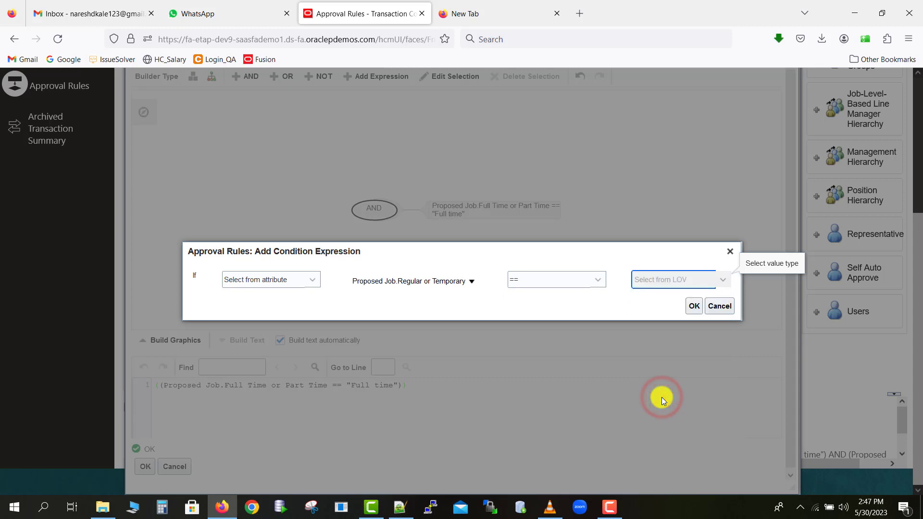
{"action": "left_click", "coordinate": [780, 281]}
{"action": "left_click", "coordinate": [725, 300]}
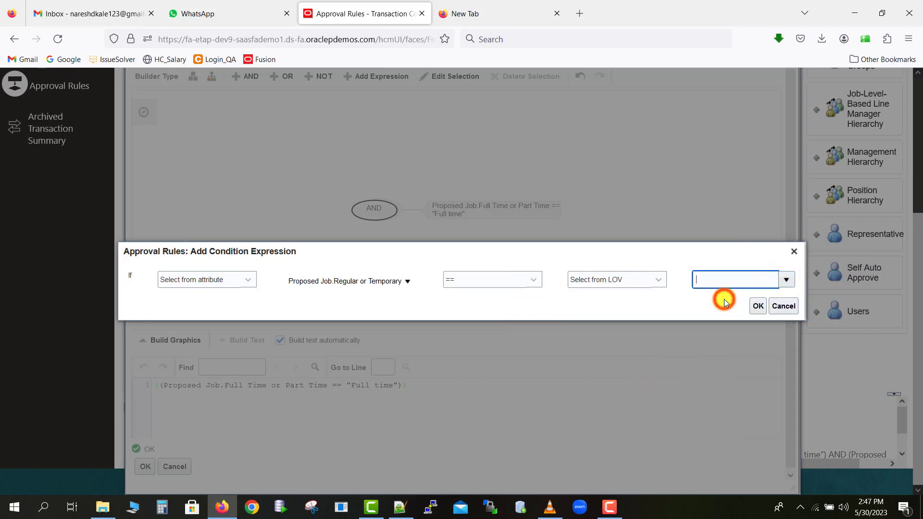
{"action": "left_click", "coordinate": [754, 306]}
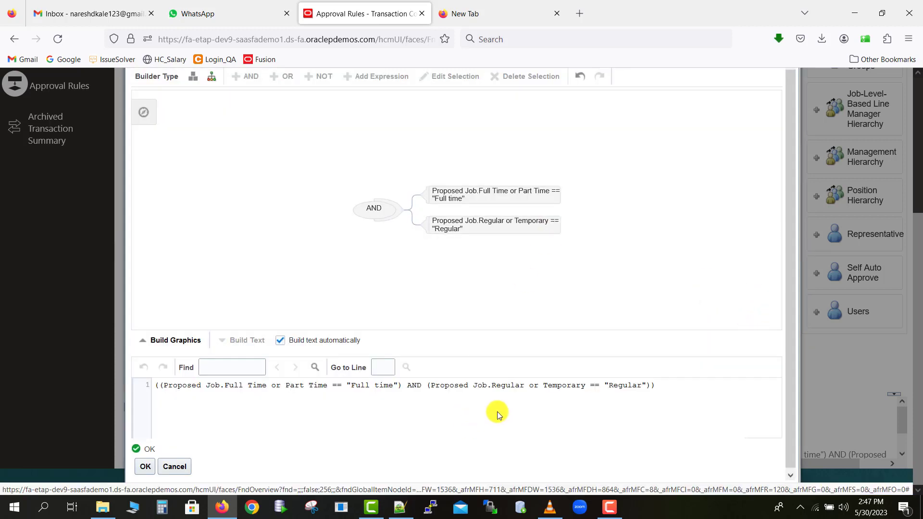
Switch to Notepad++ to compare the noted Full Time and Regular requirement with the rule's two condition expressions.
{"action": "left_click", "coordinate": [399, 507]}
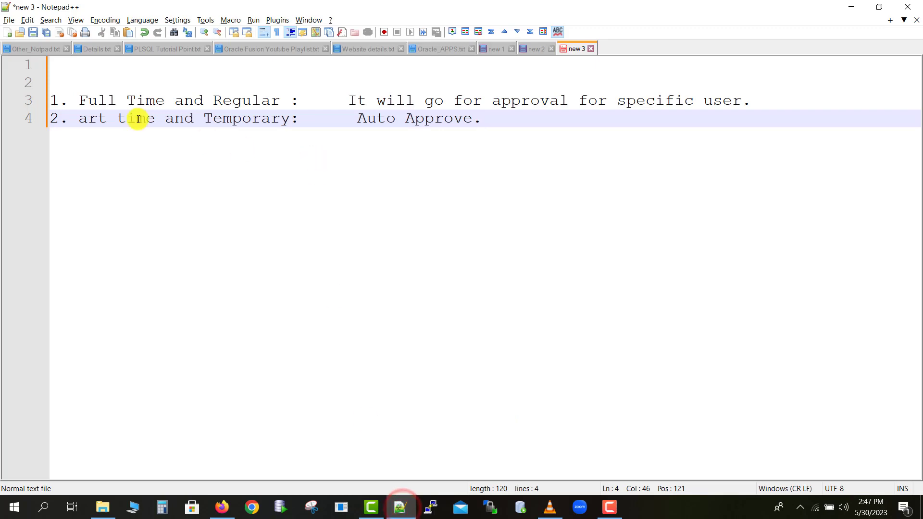
{"action": "left_click_drag", "start_coordinate": [80, 100], "coordinate": [165, 102]}
{"action": "key", "text": "alt+Tab"}
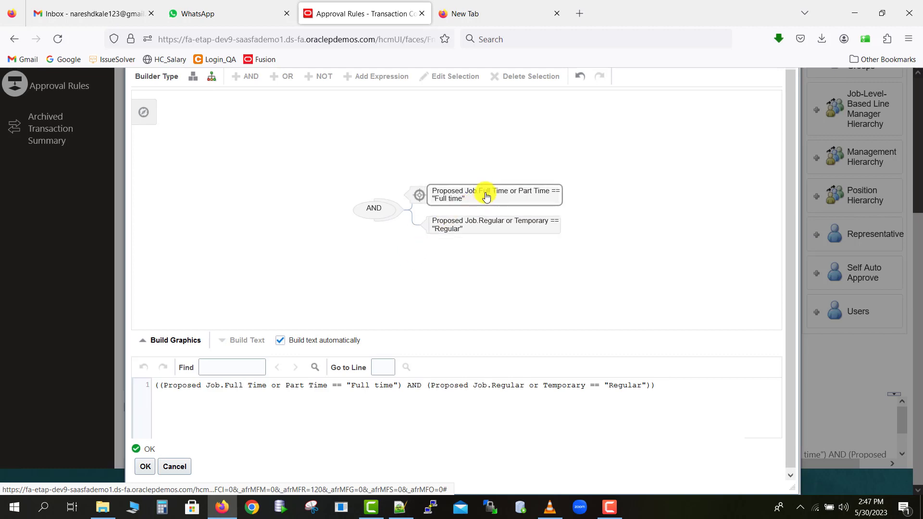
{"action": "key", "text": "alt+Tab"}
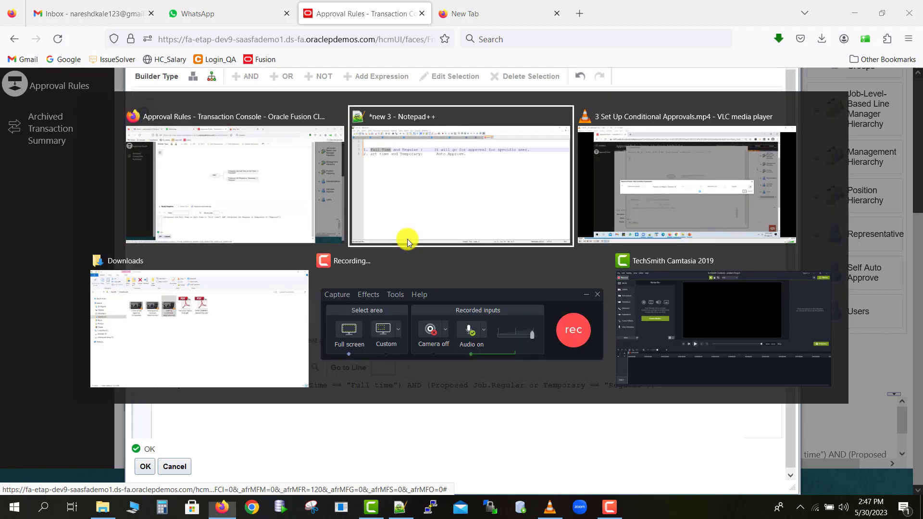
{"action": "left_click", "coordinate": [407, 238]}
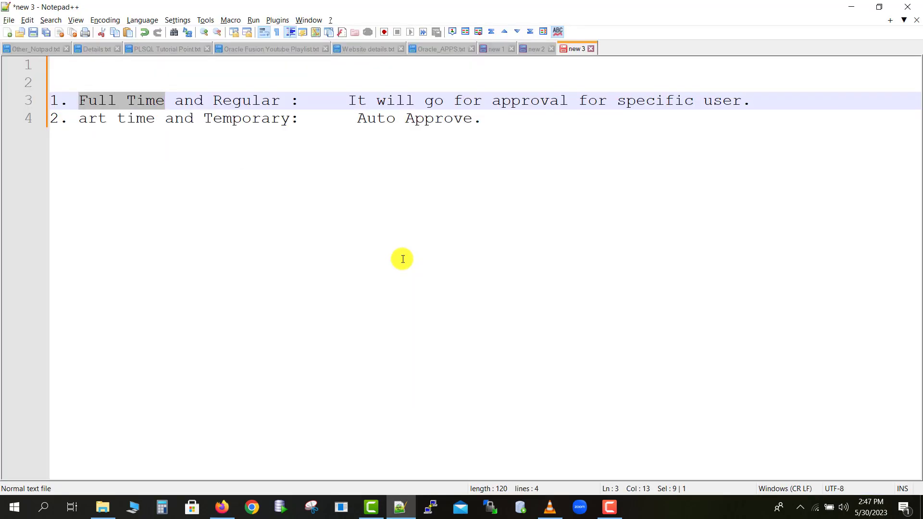
{"action": "left_click", "coordinate": [351, 106]}
{"action": "key", "text": "alt+Tab"}
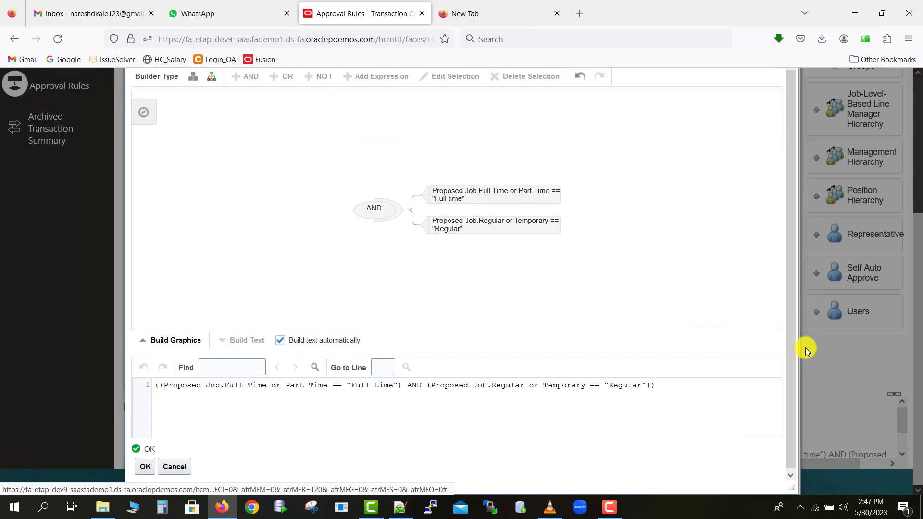
Confirm the Full Time Approval rule's conditions and review the settings of its Users approver.
{"action": "left_click", "coordinate": [795, 361]}
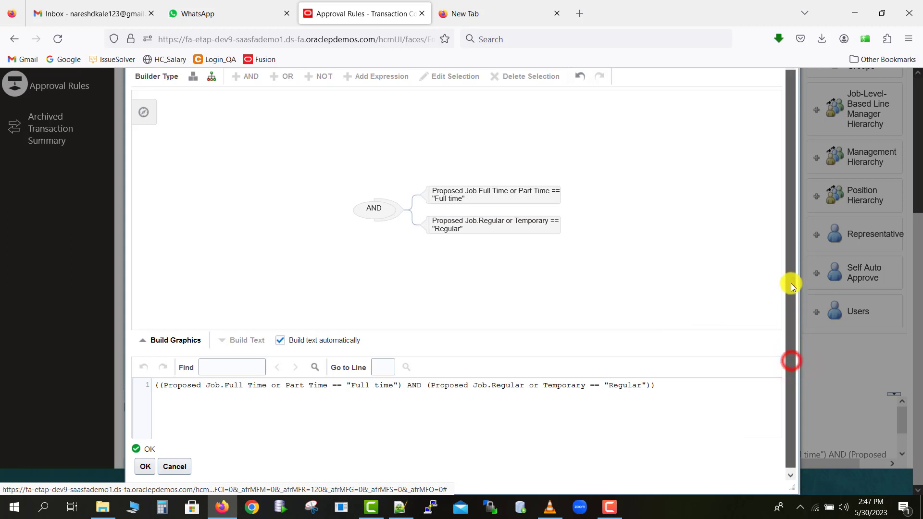
{"action": "scroll", "coordinate": [318, 333], "scroll_direction": "down", "scroll_amount": 1}
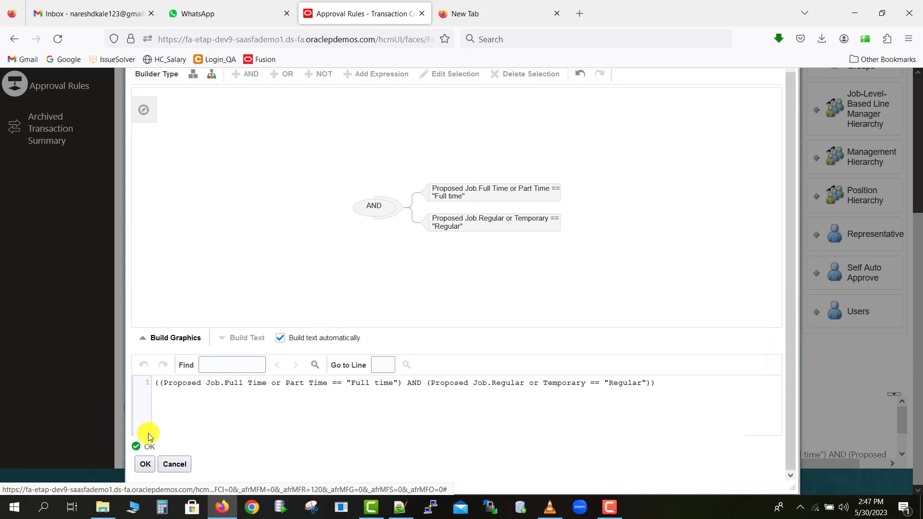
{"action": "left_click", "coordinate": [142, 460]}
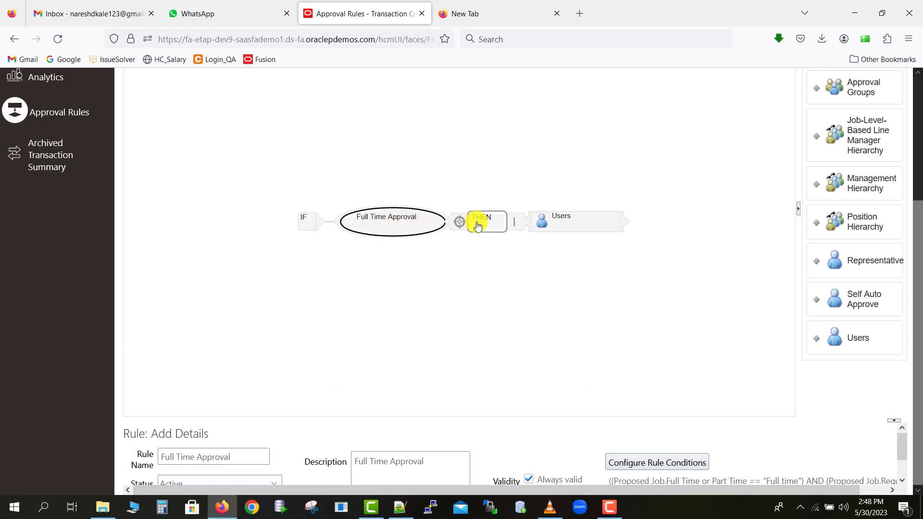
{"action": "left_click", "coordinate": [573, 223]}
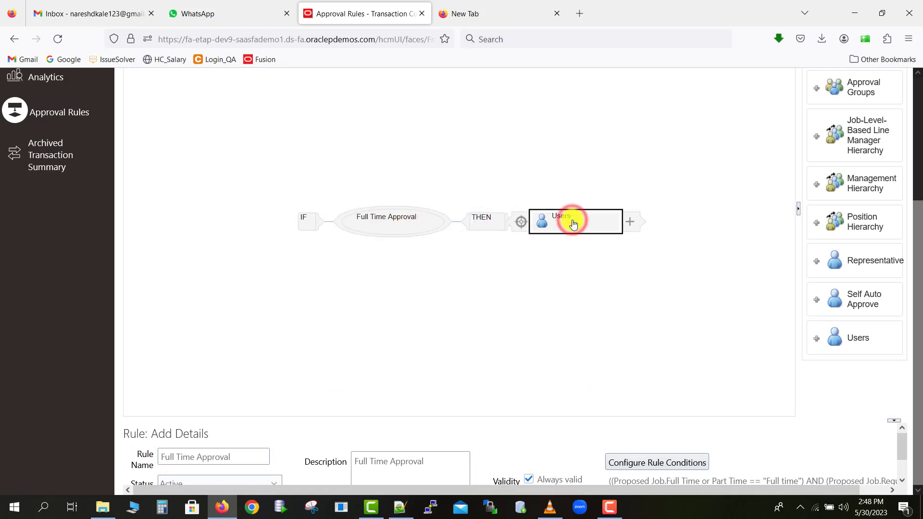
{"action": "left_click_drag", "start_coordinate": [918, 242], "coordinate": [921, 337]}
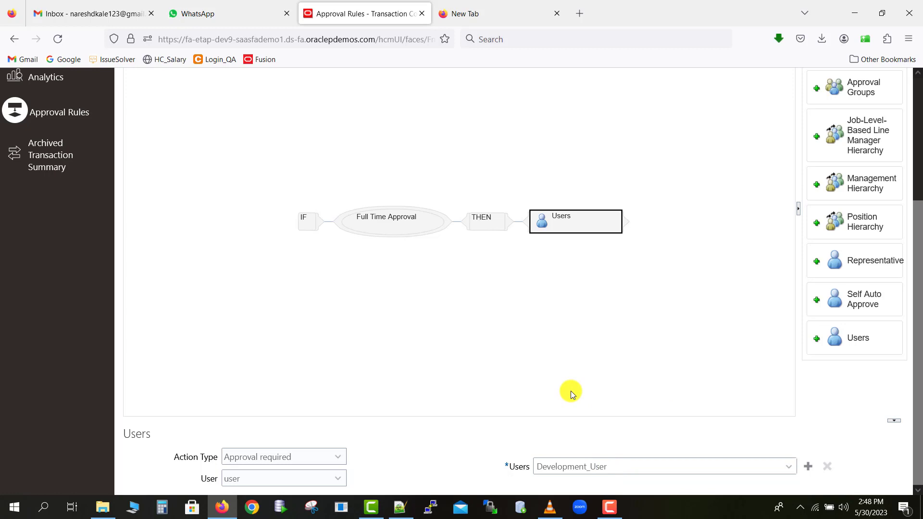
{"action": "left_click_drag", "start_coordinate": [918, 330], "coordinate": [918, 249]}
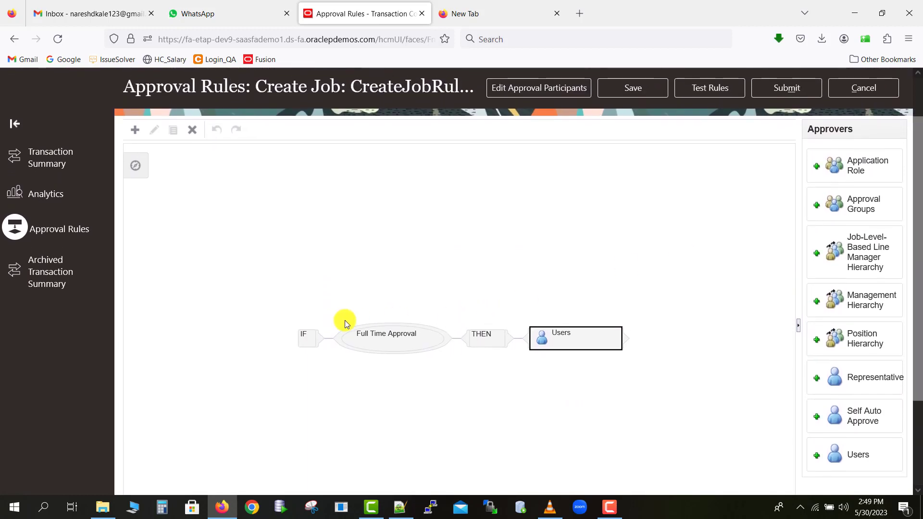
Add a second rule under the IF node and open its details.
{"action": "left_click", "coordinate": [302, 338]}
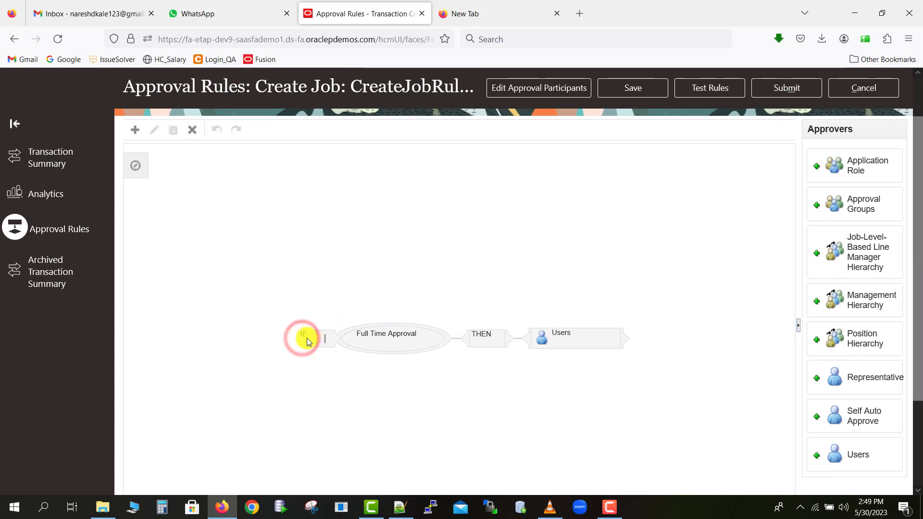
{"action": "left_click", "coordinate": [307, 339]}
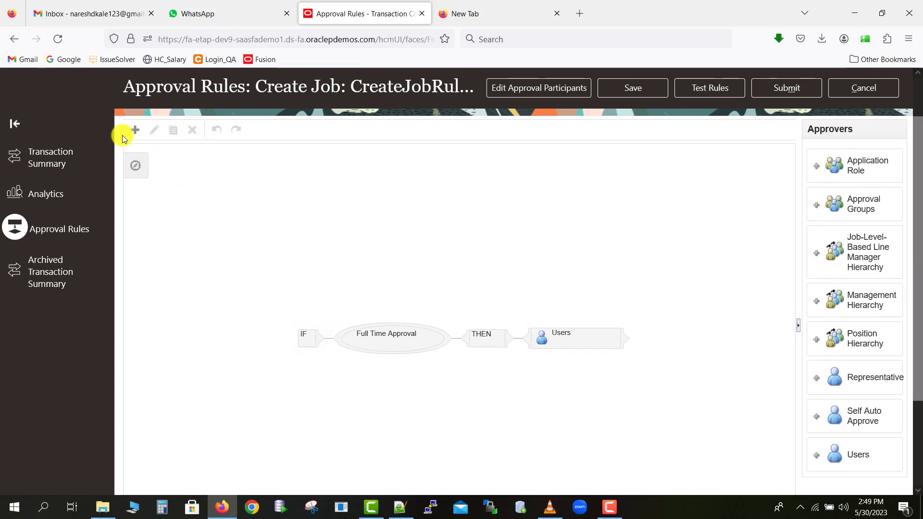
{"action": "left_click", "coordinate": [135, 130]}
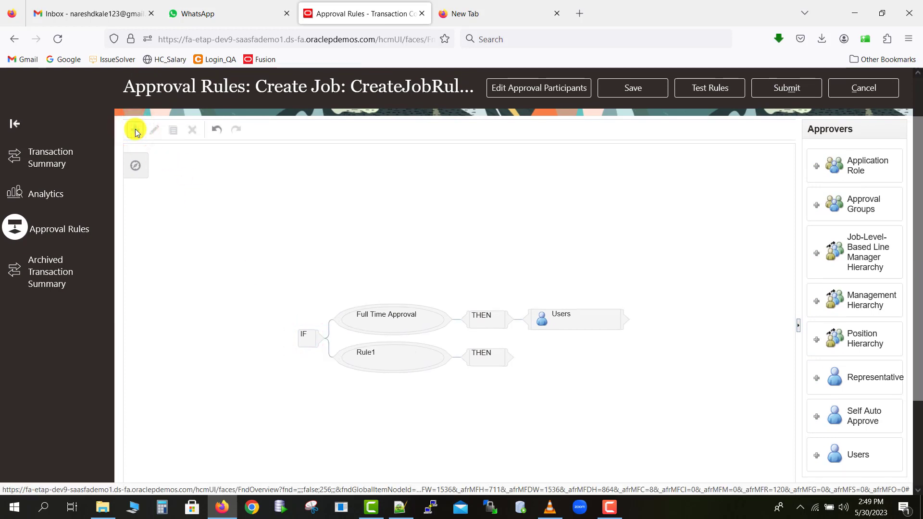
{"action": "left_click", "coordinate": [388, 362]}
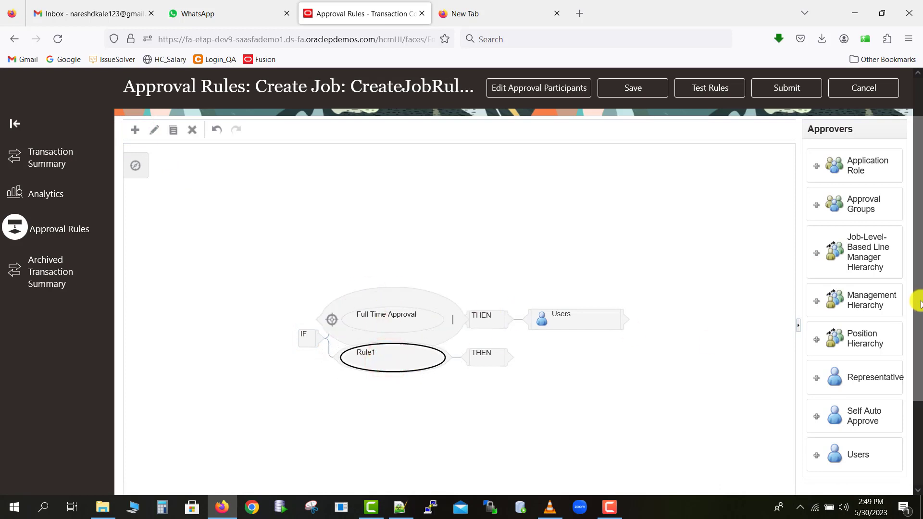
{"action": "left_click_drag", "start_coordinate": [918, 303], "coordinate": [906, 412]}
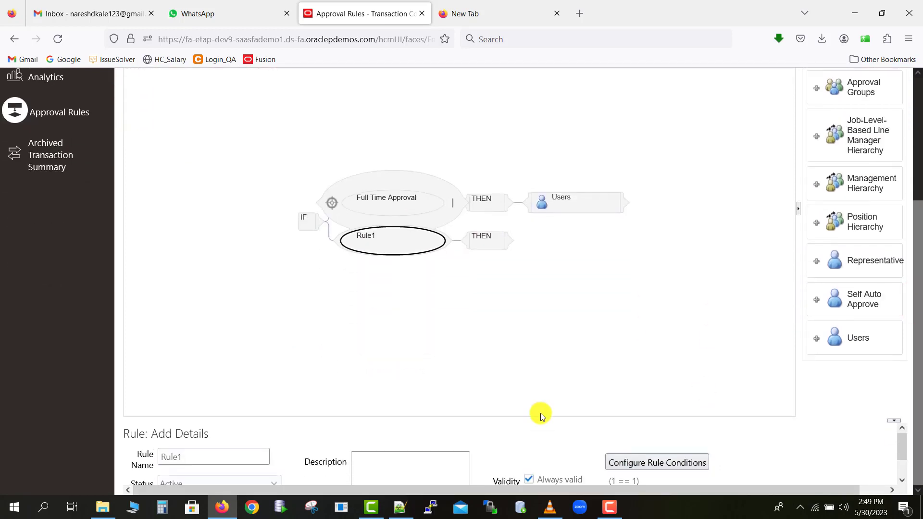
Name the new rule "Part time Auto Approve" and copy the same text into its description.
{"action": "left_click", "coordinate": [223, 452]}
{"action": "key", "text": "BackSpace"}
{"action": "key", "text": "BackSpace"}
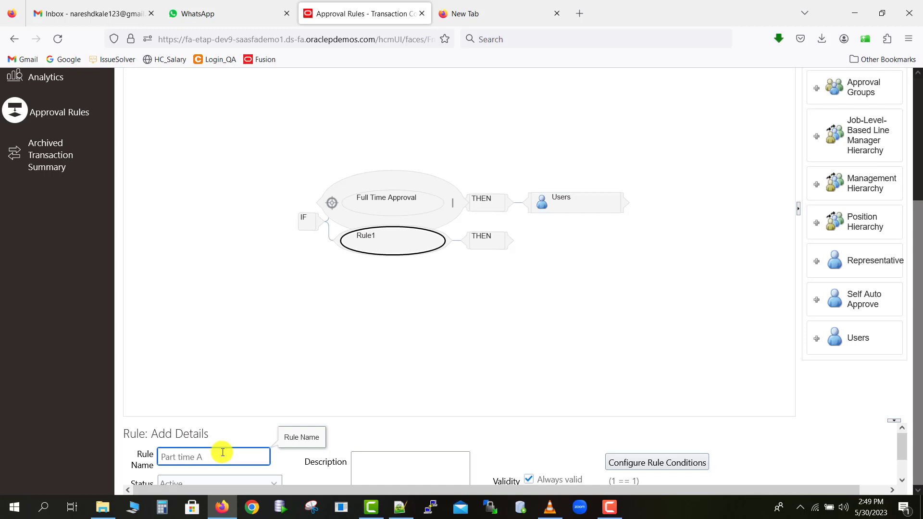
{"action": "left_click_drag", "start_coordinate": [248, 456], "coordinate": [132, 446]}
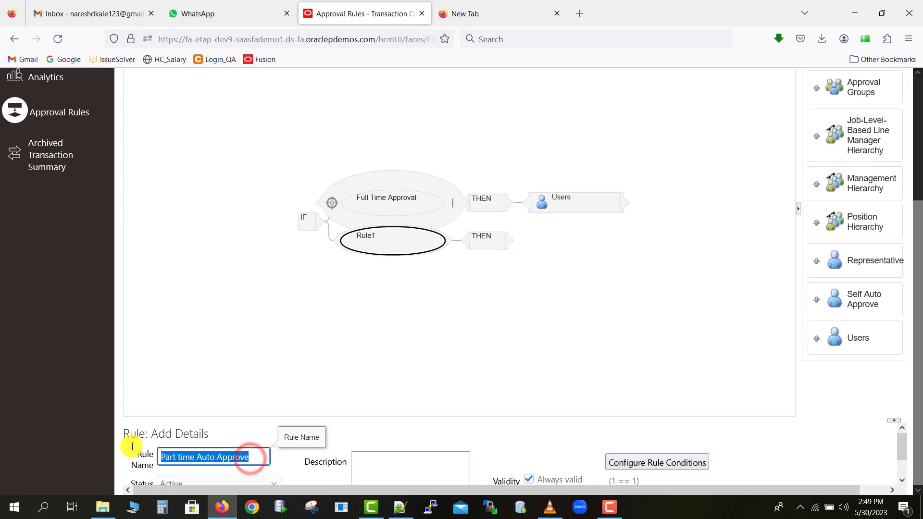
{"action": "key", "text": "ctrl+c"}
{"action": "left_click", "coordinate": [384, 463]}
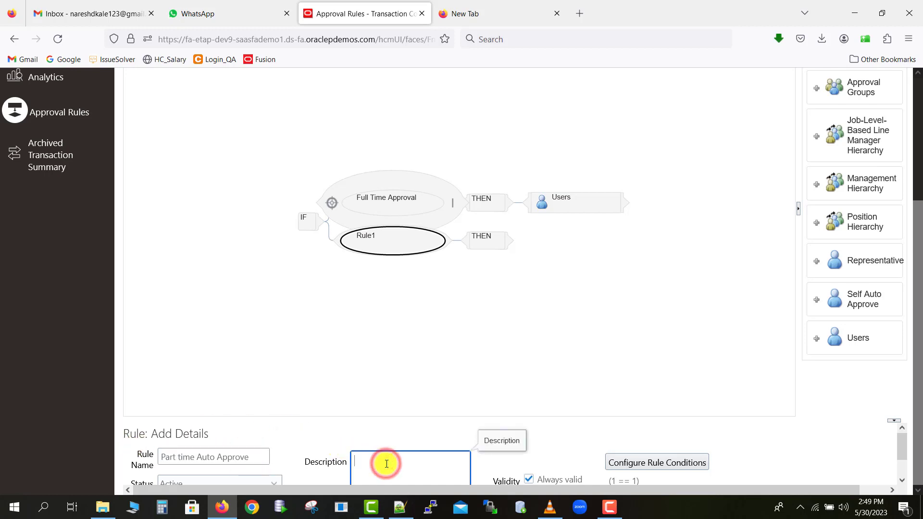
{"action": "key", "text": "ctrl+v"}
Open the new rule's conditions and base the "1 == 1" expression on the Proposed Job attribute Full Time or Part Time.
{"action": "left_click", "coordinate": [674, 466]}
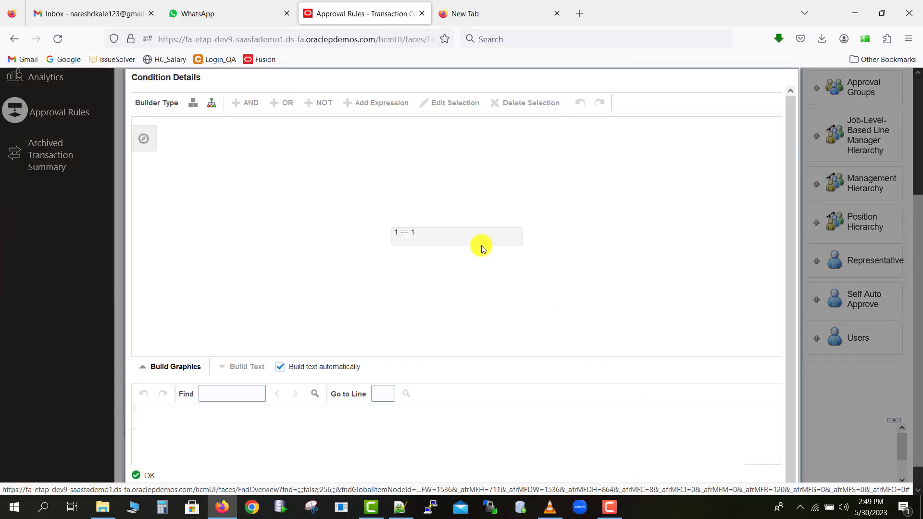
{"action": "left_click", "coordinate": [421, 239]}
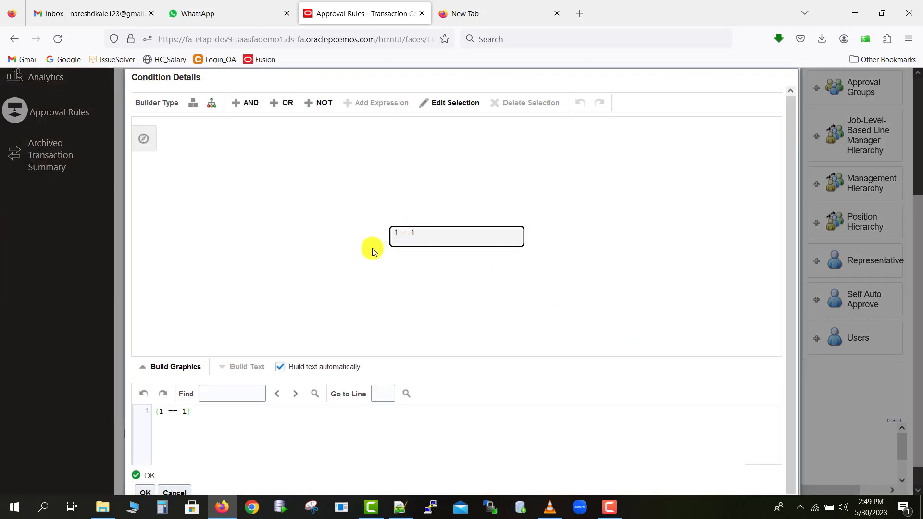
{"action": "left_click", "coordinate": [432, 105]}
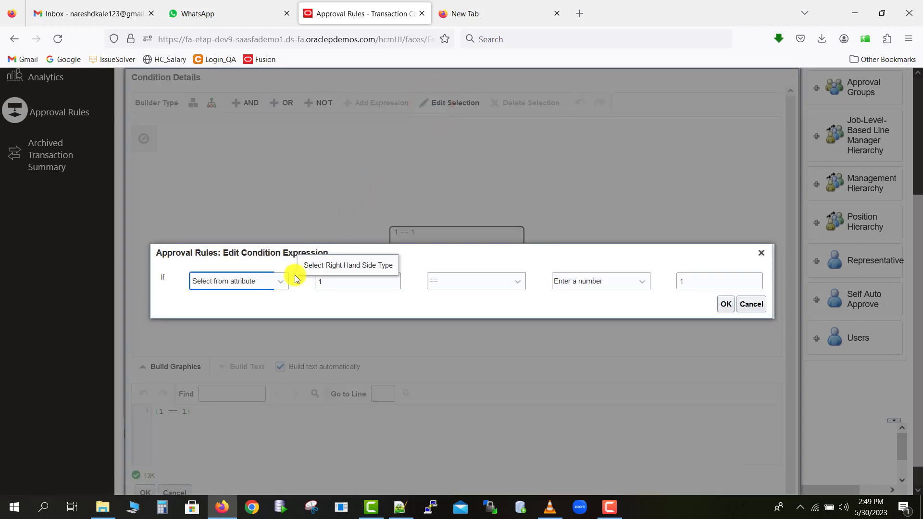
{"action": "left_click", "coordinate": [283, 282]}
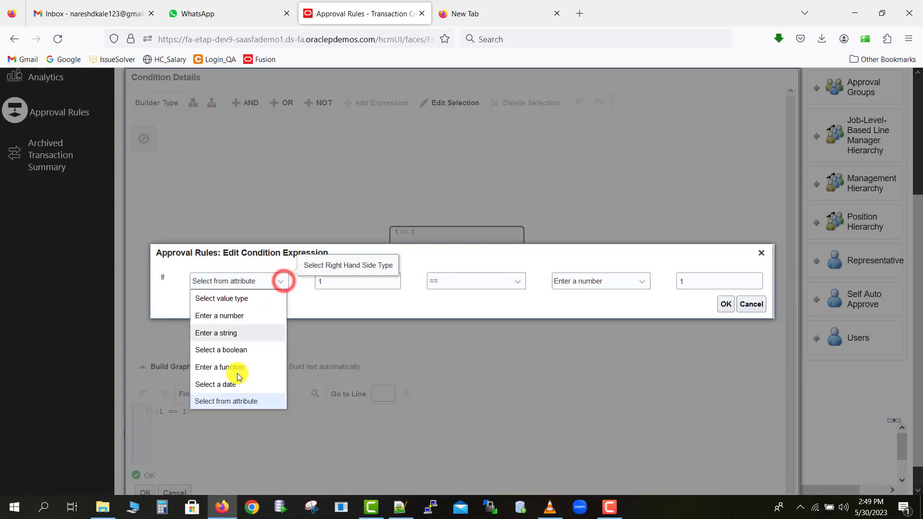
{"action": "left_click", "coordinate": [229, 402]}
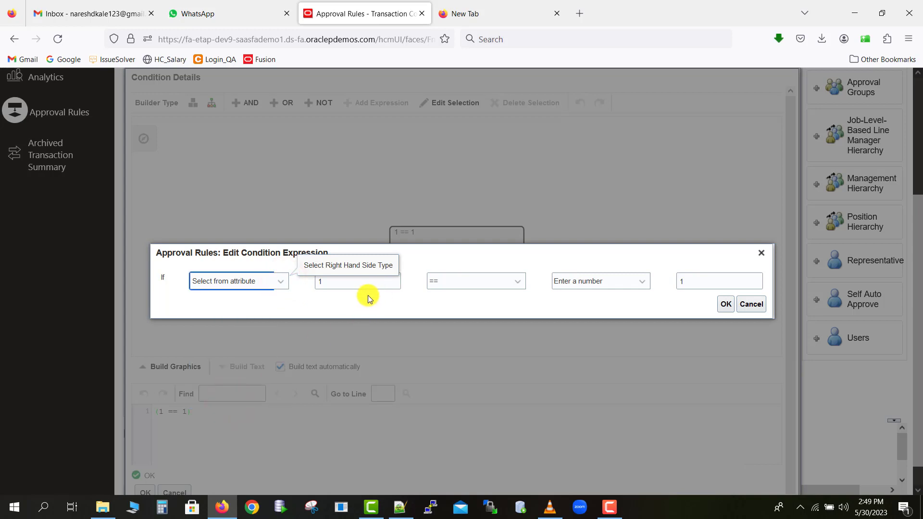
{"action": "left_click", "coordinate": [412, 281]}
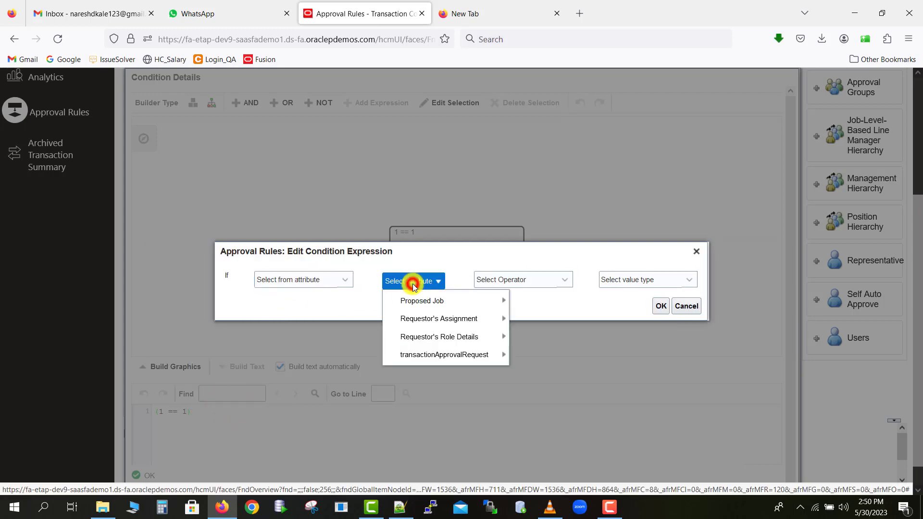
{"action": "mouse_move", "coordinate": [482, 301]}
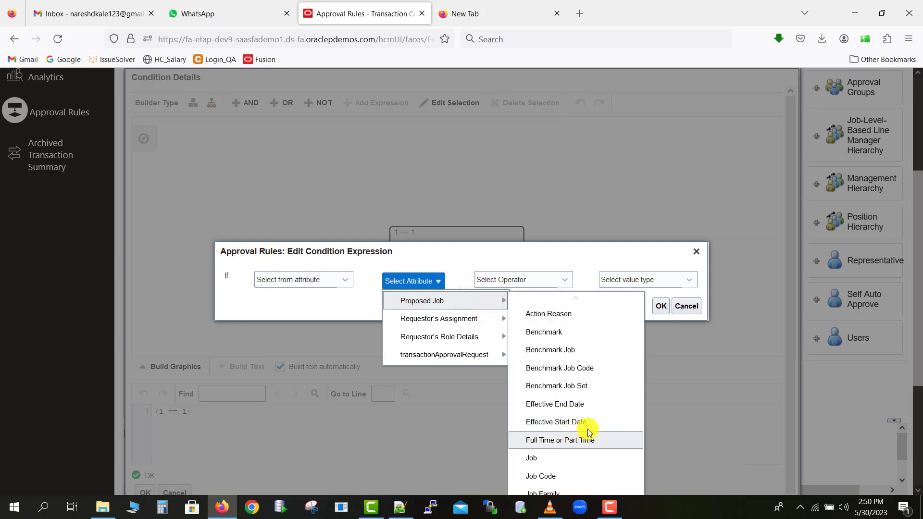
{"action": "left_click", "coordinate": [612, 441]}
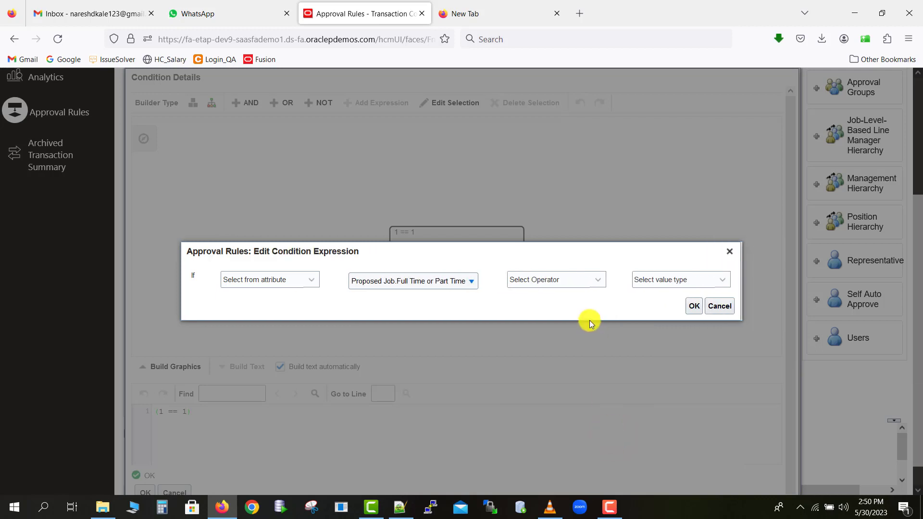
Complete the expression with the == operator and the LOV value Part time, and confirm it.
{"action": "left_click", "coordinate": [582, 283]}
{"action": "left_click", "coordinate": [540, 319]}
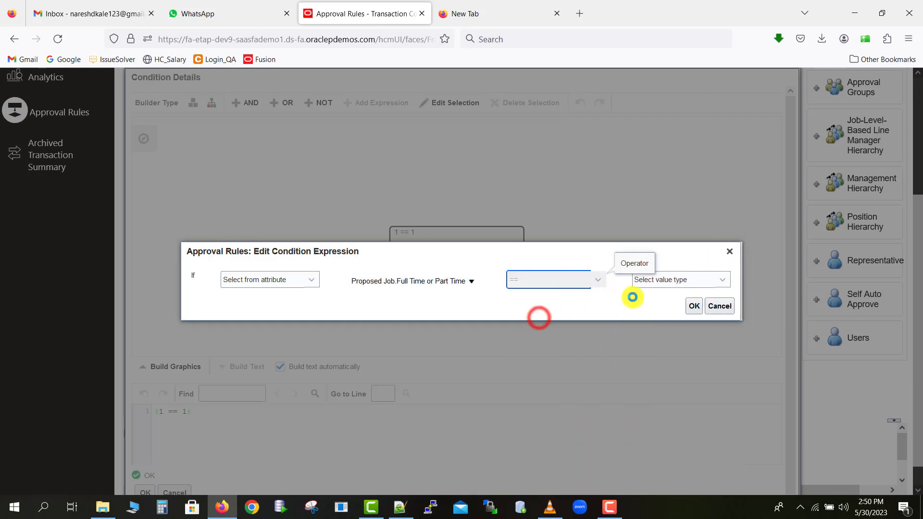
{"action": "left_click", "coordinate": [688, 283]}
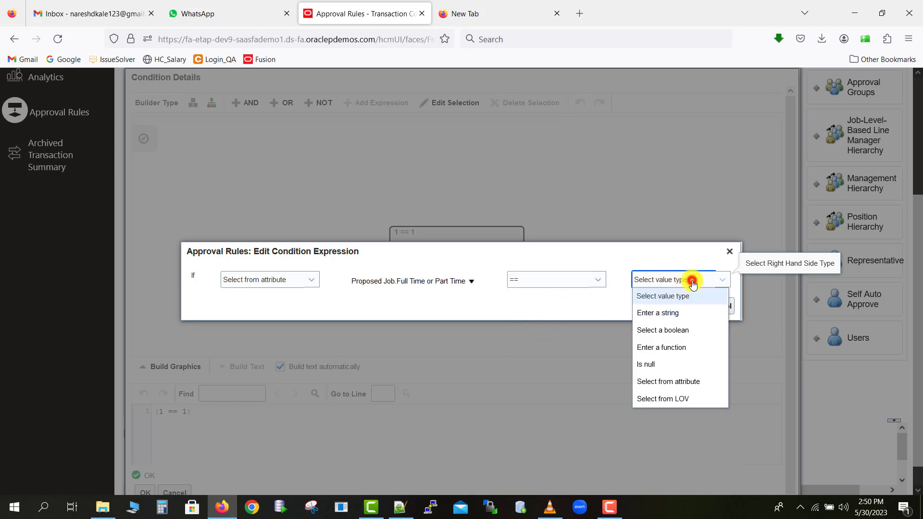
{"action": "left_click", "coordinate": [658, 399]}
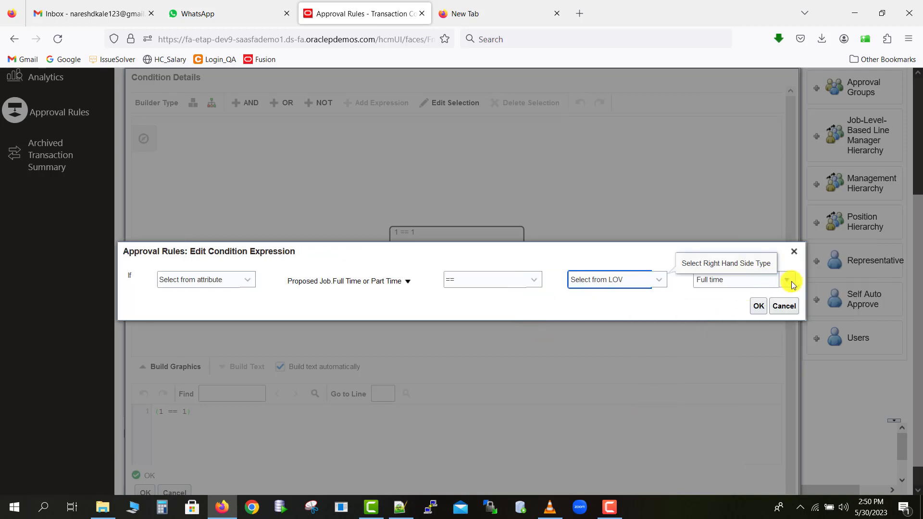
{"action": "left_click", "coordinate": [787, 279]}
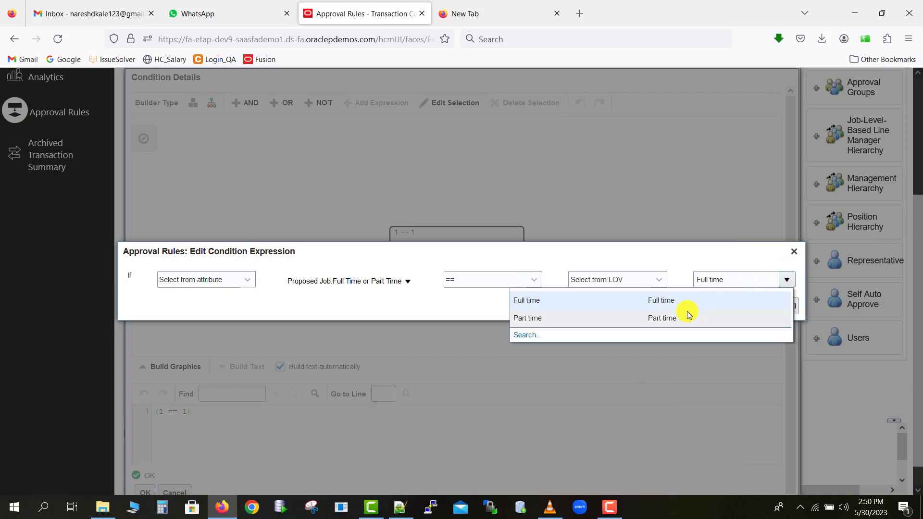
{"action": "left_click", "coordinate": [683, 316]}
{"action": "left_click", "coordinate": [751, 307]}
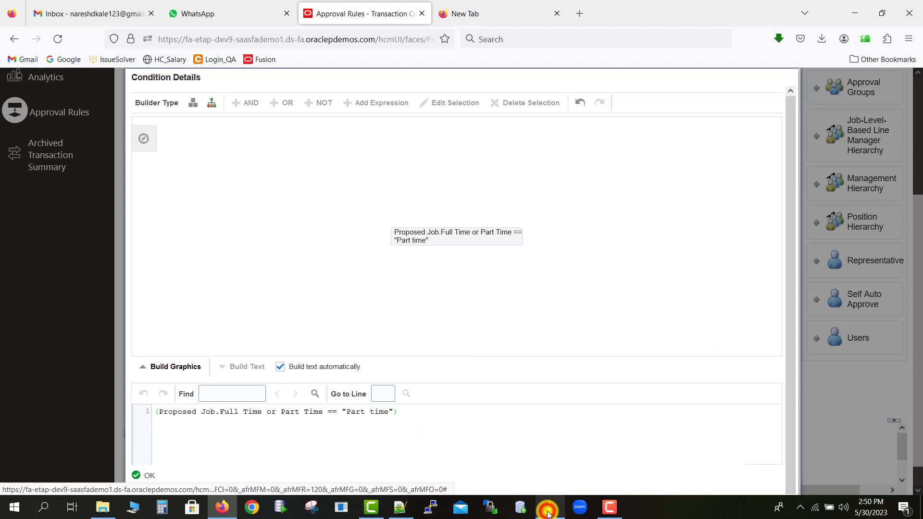
Wrap the Part time condition in an AND group and add an expression based on the Proposed Job attribute Regular or Temporary.
{"action": "left_click", "coordinate": [444, 245]}
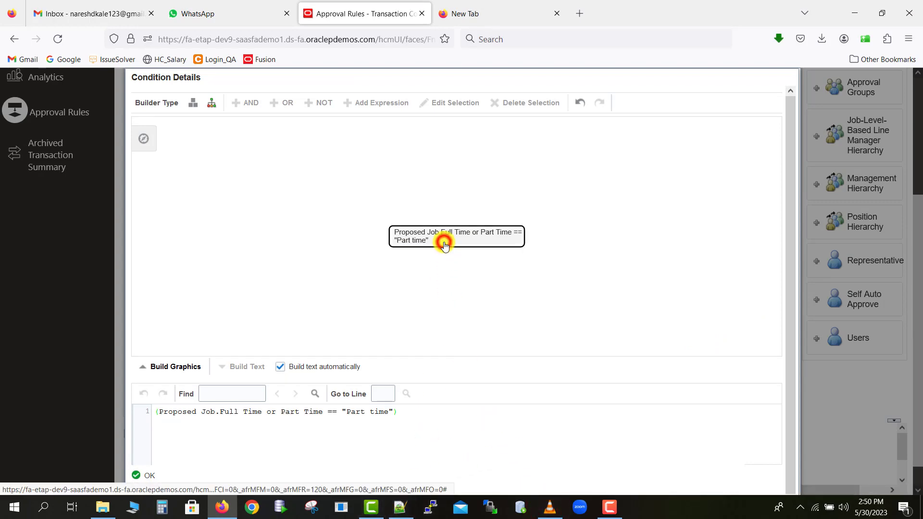
{"action": "left_click", "coordinate": [444, 243]}
{"action": "left_click", "coordinate": [439, 236]}
{"action": "left_click", "coordinate": [246, 105]}
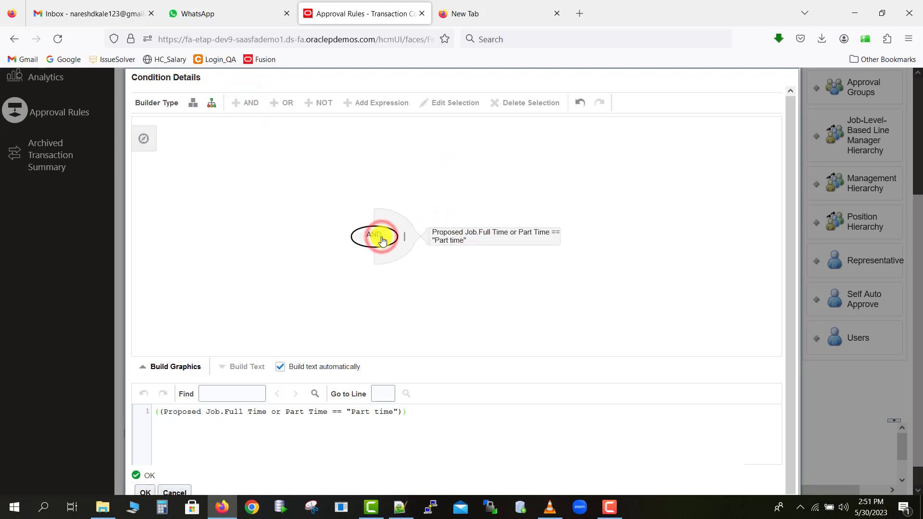
{"action": "left_click", "coordinate": [365, 106]}
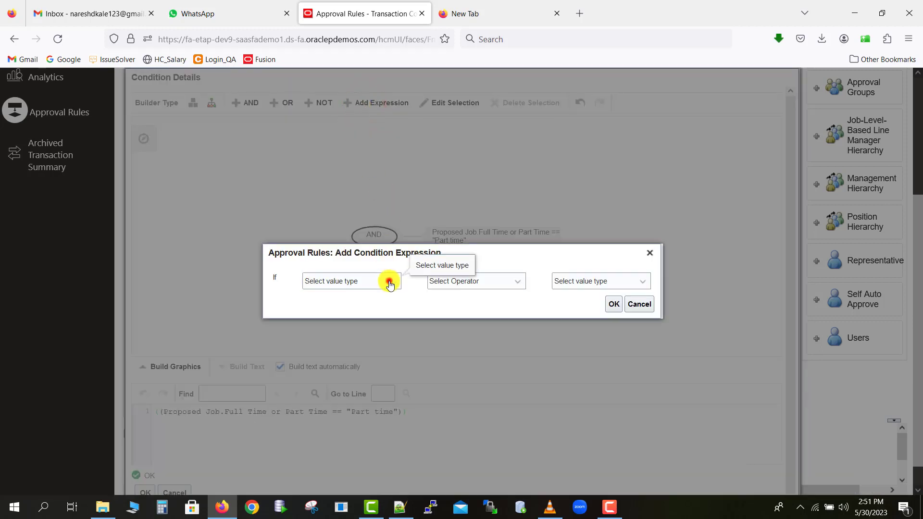
{"action": "left_click", "coordinate": [389, 284]}
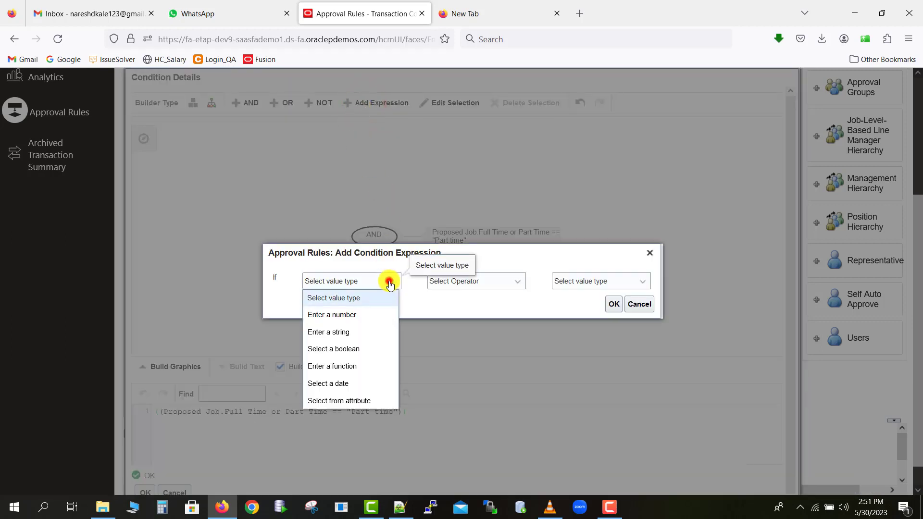
{"action": "left_click", "coordinate": [359, 400]}
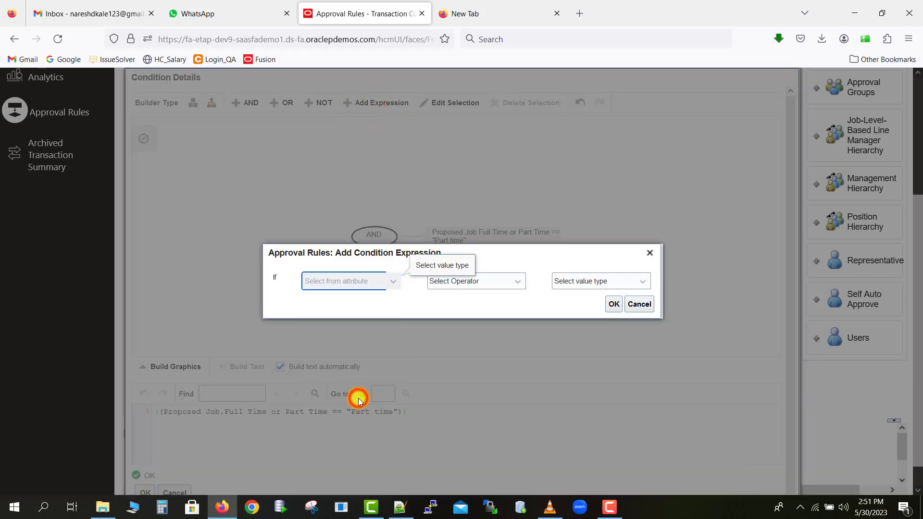
{"action": "left_click", "coordinate": [423, 282]}
{"action": "left_click", "coordinate": [474, 300]}
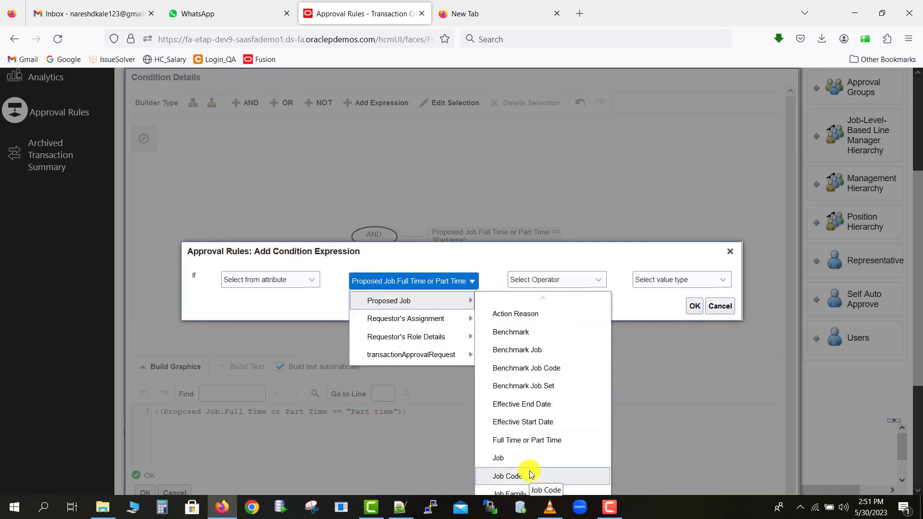
{"action": "scroll", "coordinate": [530, 474], "scroll_direction": "down", "scroll_amount": 5}
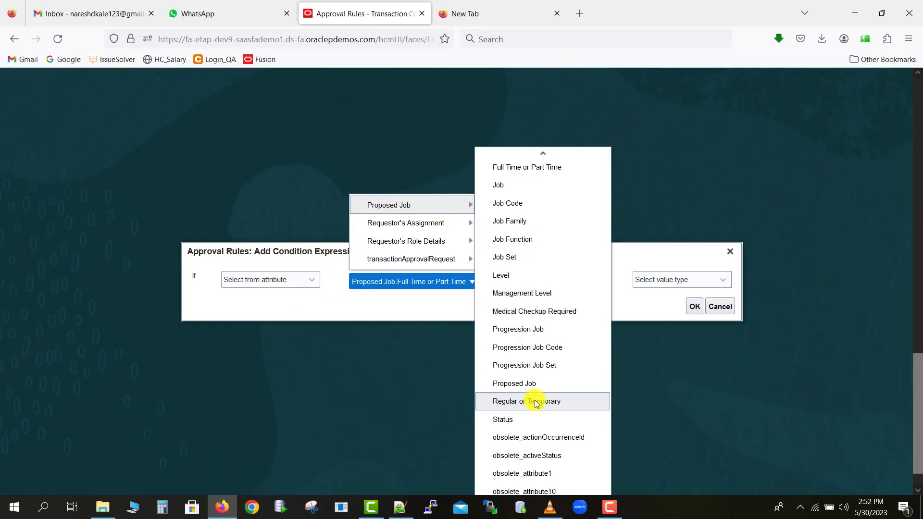
{"action": "left_click", "coordinate": [536, 402]}
{"action": "scroll", "coordinate": [533, 398], "scroll_direction": "up", "scroll_amount": 5}
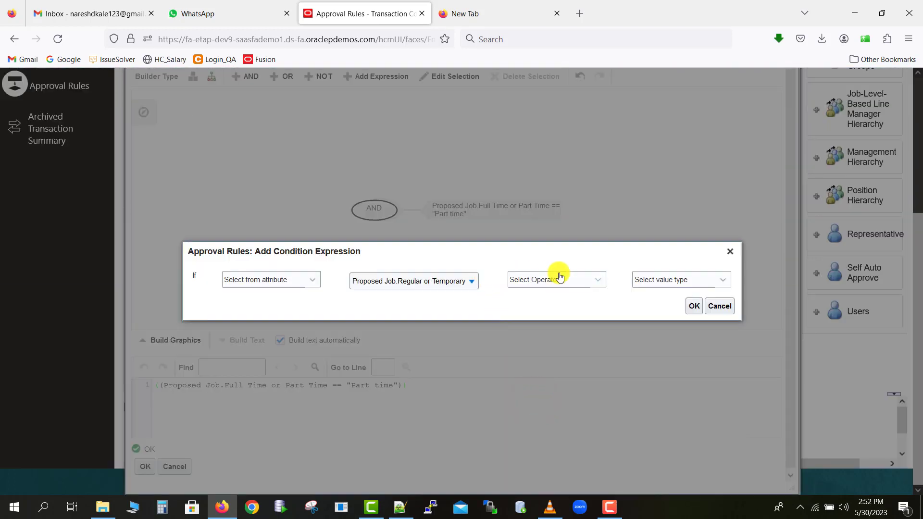
Complete the added expression with the == operator and the LOV value Temporary, and confirm it and the rule conditions.
{"action": "left_click", "coordinate": [566, 280]}
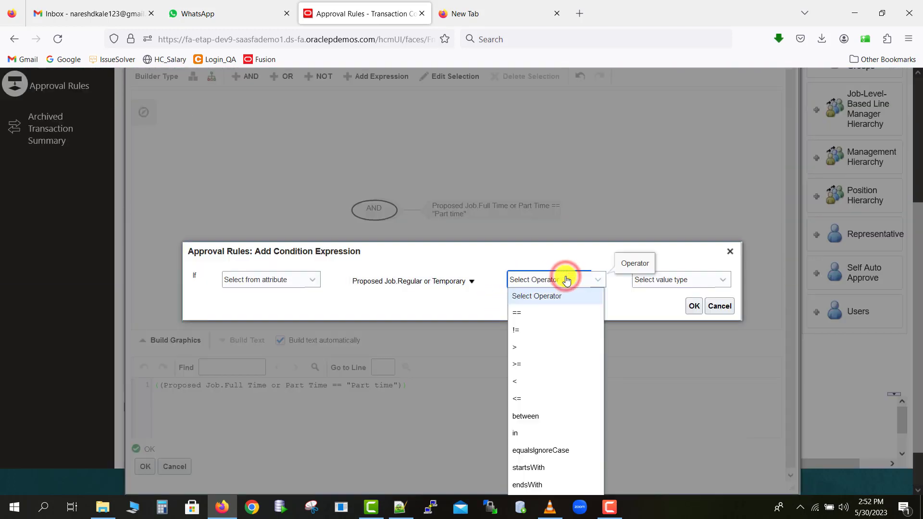
{"action": "left_click", "coordinate": [526, 313]}
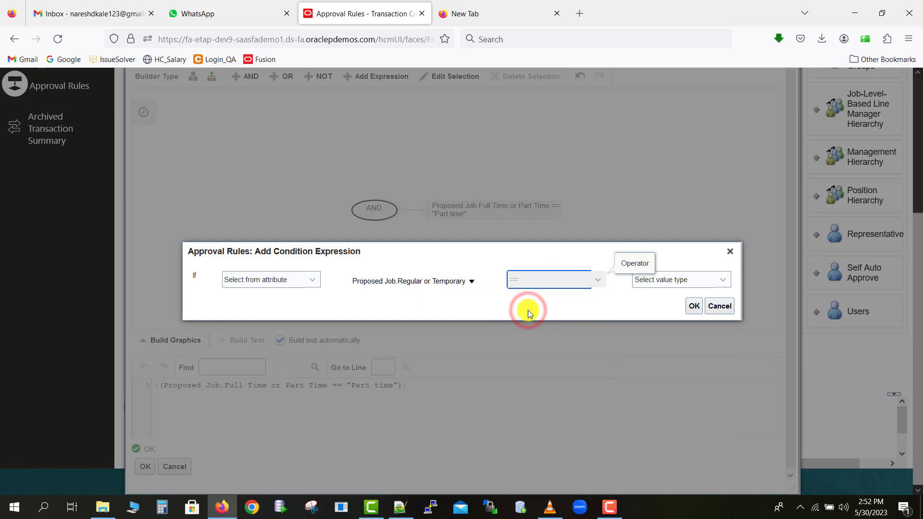
{"action": "left_click", "coordinate": [686, 282]}
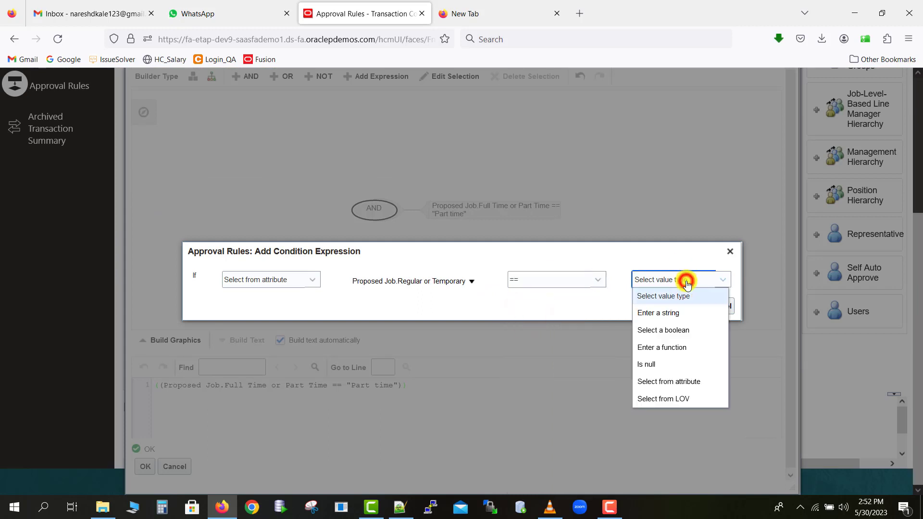
{"action": "left_click", "coordinate": [663, 399]}
{"action": "left_click", "coordinate": [784, 280]}
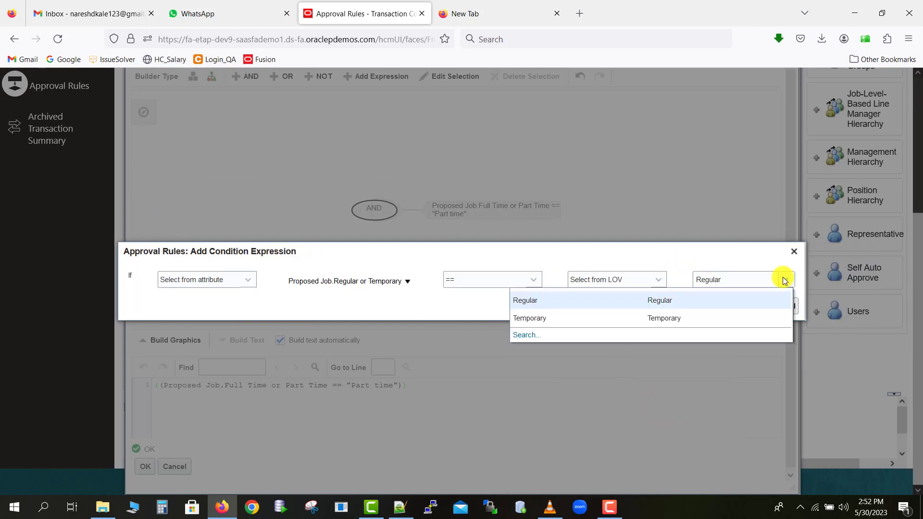
{"action": "left_click", "coordinate": [700, 319]}
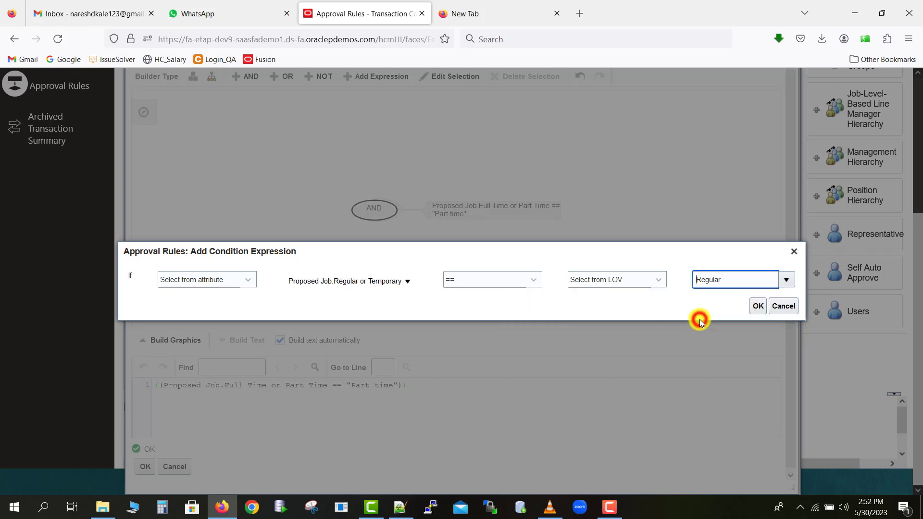
{"action": "left_click", "coordinate": [757, 307]}
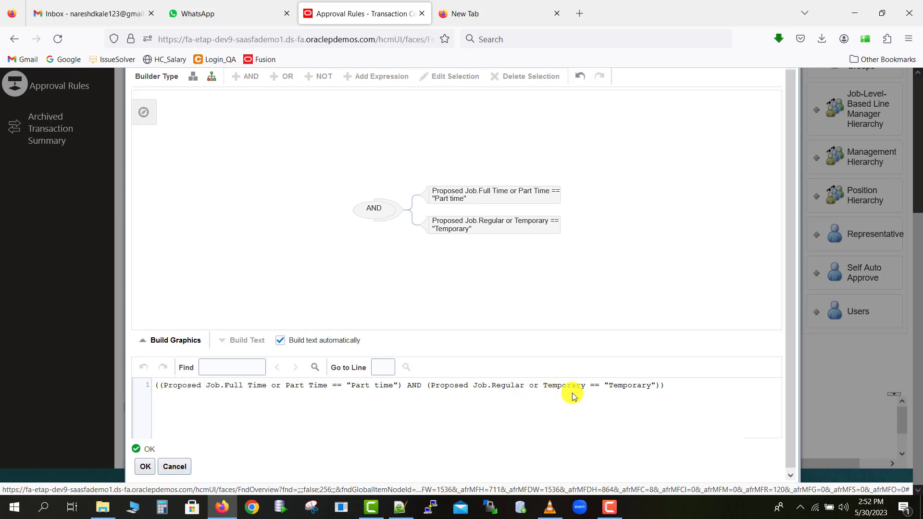
{"action": "left_click", "coordinate": [145, 466]}
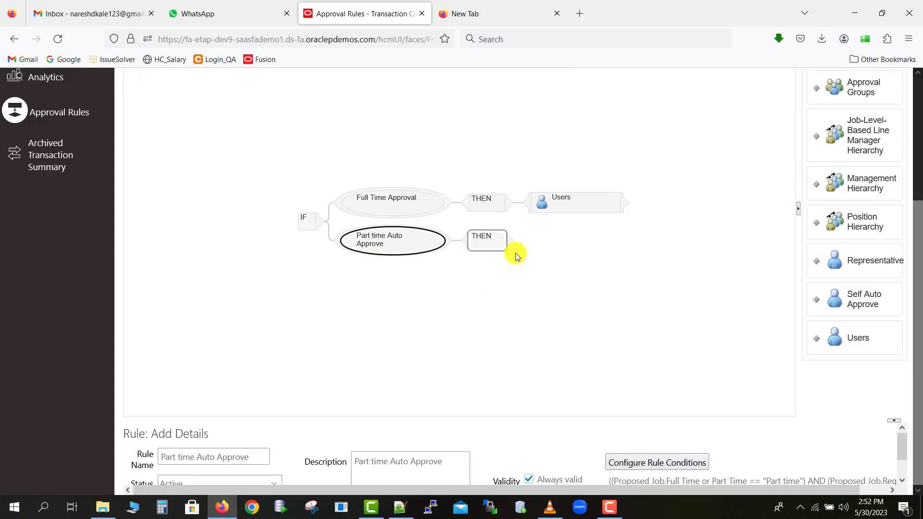
Assign the Self Auto Approve approver to the THEN node of the Part time Auto Approve rule.
{"action": "mouse_move", "coordinate": [495, 244]}
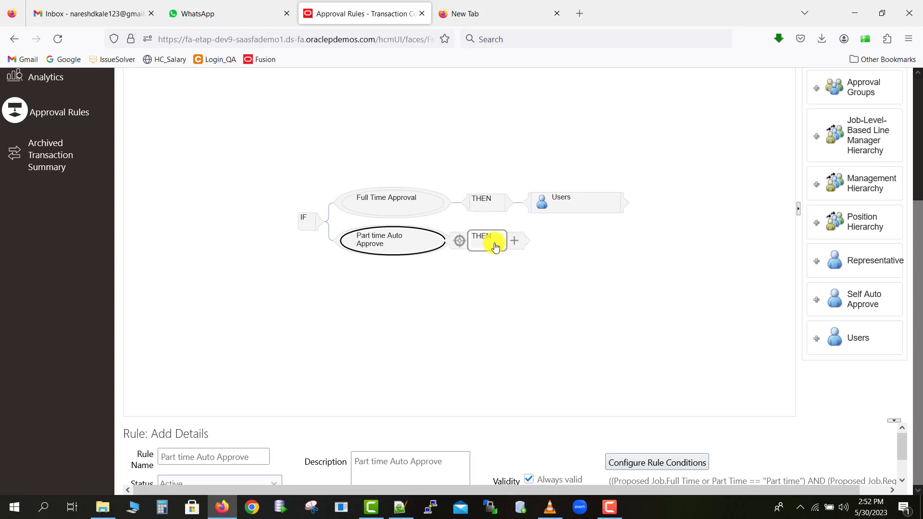
{"action": "left_click", "coordinate": [494, 245]}
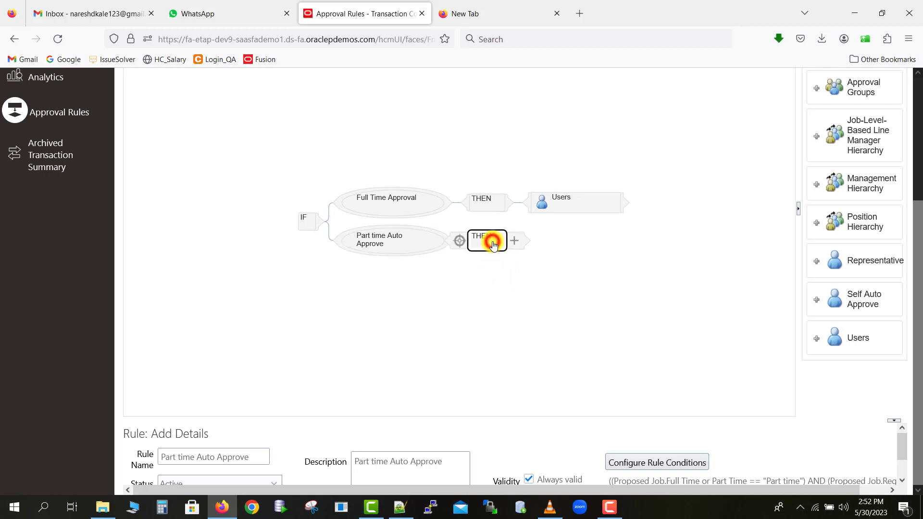
{"action": "left_click", "coordinate": [816, 302]}
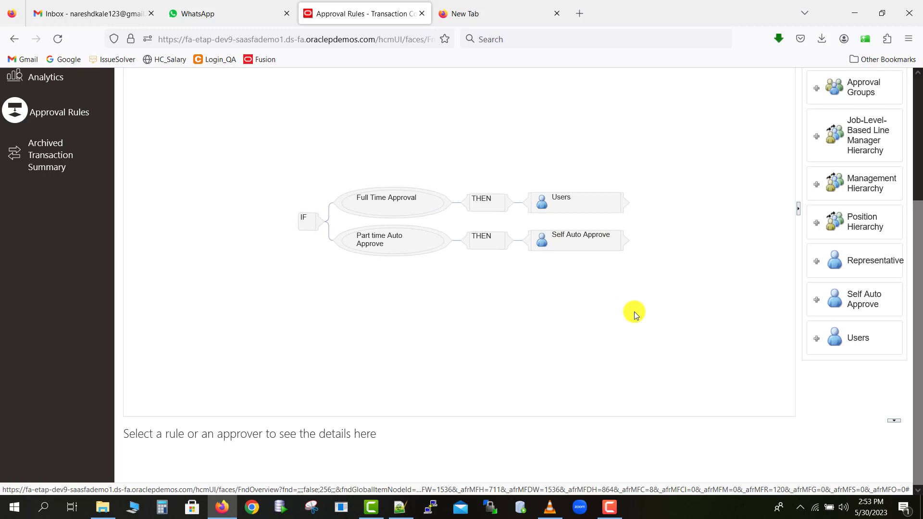
Try to save the Create Job approval rules.
{"action": "left_click_drag", "start_coordinate": [921, 264], "coordinate": [915, 169]}
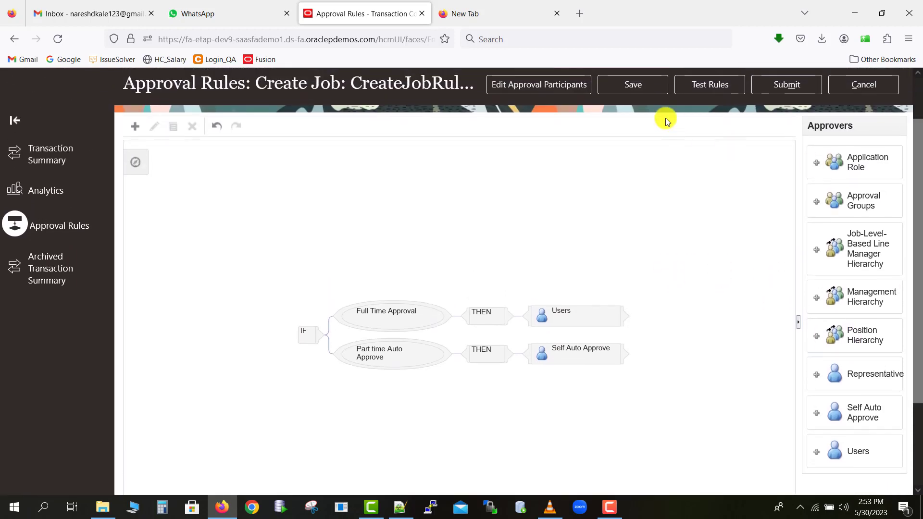
{"action": "left_click", "coordinate": [641, 86]}
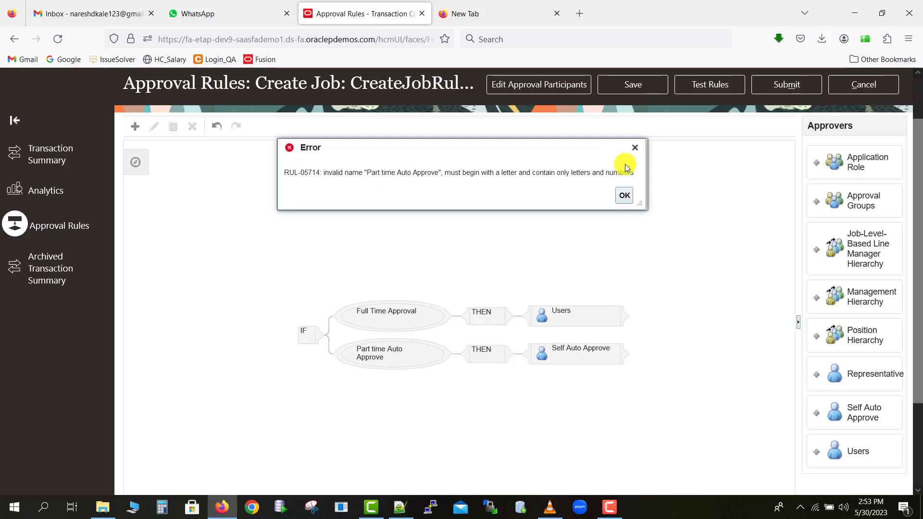
{"action": "left_click", "coordinate": [634, 148]}
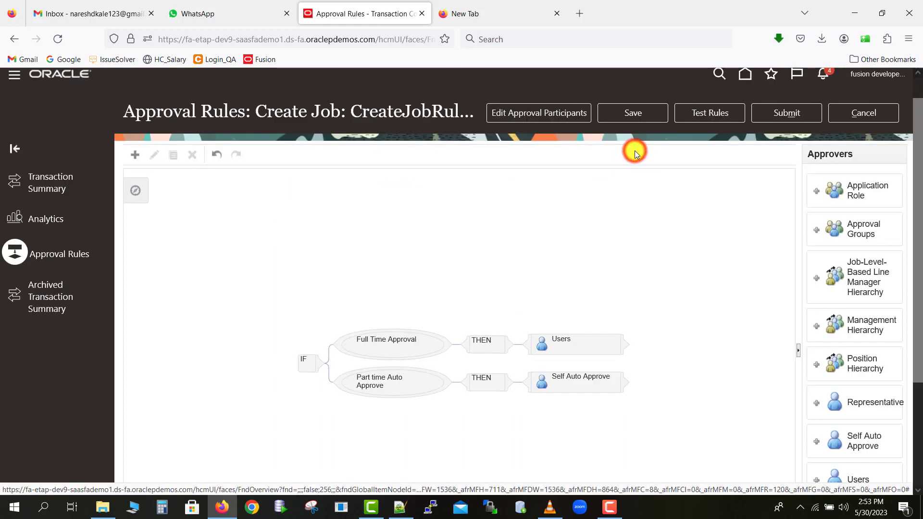
Rename the two rules without spaces, as "fulltime" and "parttime".
{"action": "left_click", "coordinate": [402, 344]}
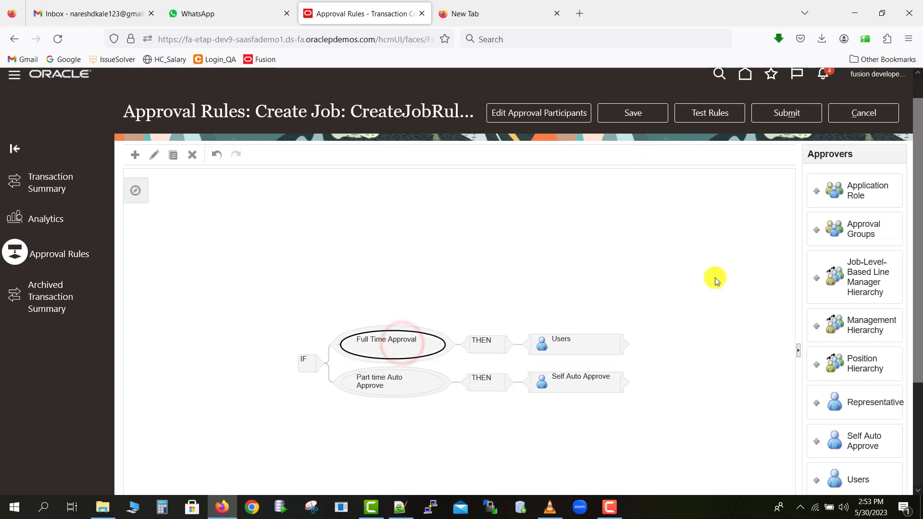
{"action": "left_click_drag", "start_coordinate": [917, 262], "coordinate": [917, 365]}
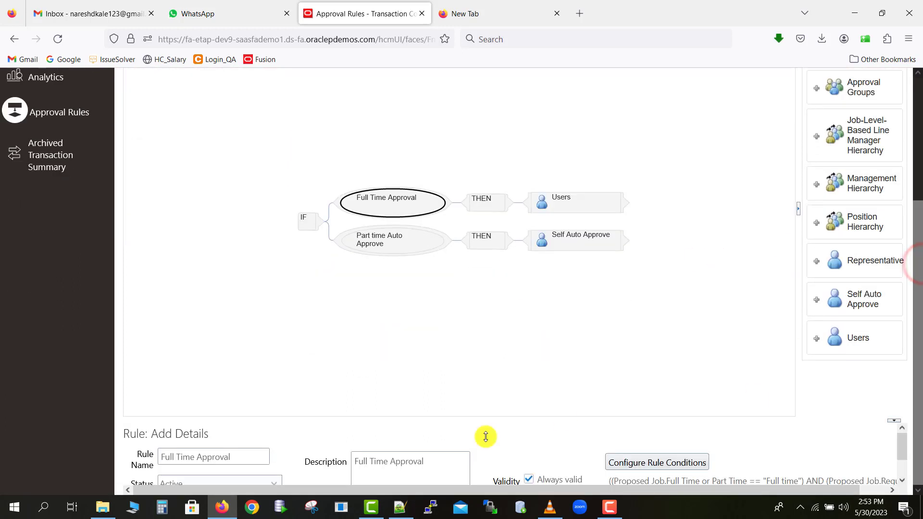
{"action": "left_click", "coordinate": [178, 457]}
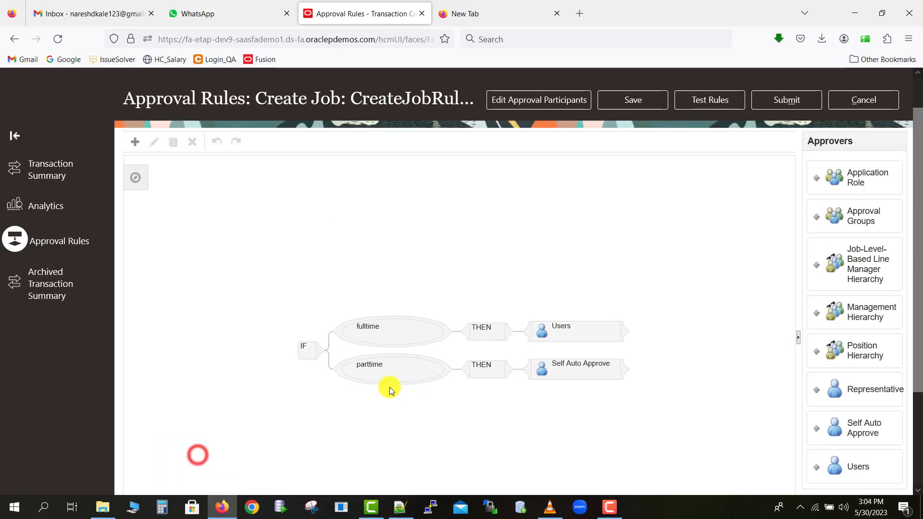
{"action": "left_click", "coordinate": [375, 327]}
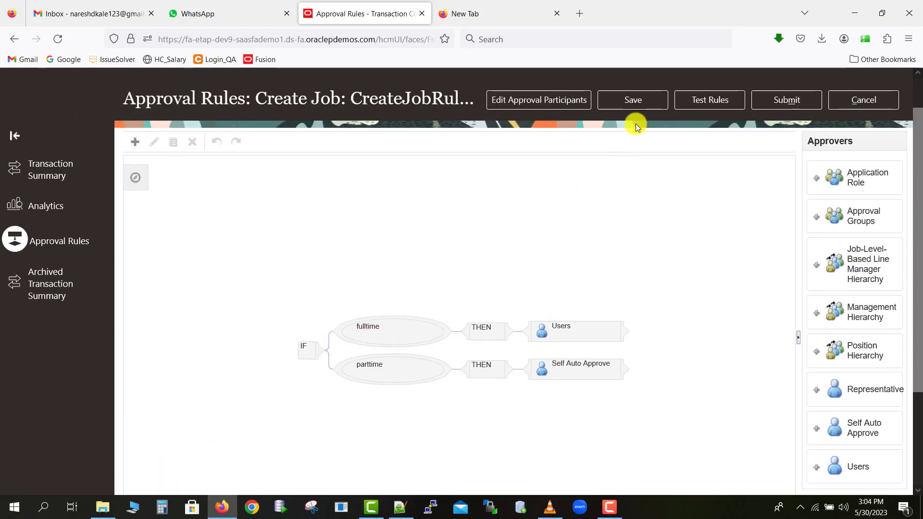
Save the Create Job approval rules and submit them, agreeing to commit the changes.
{"action": "left_click", "coordinate": [631, 109]}
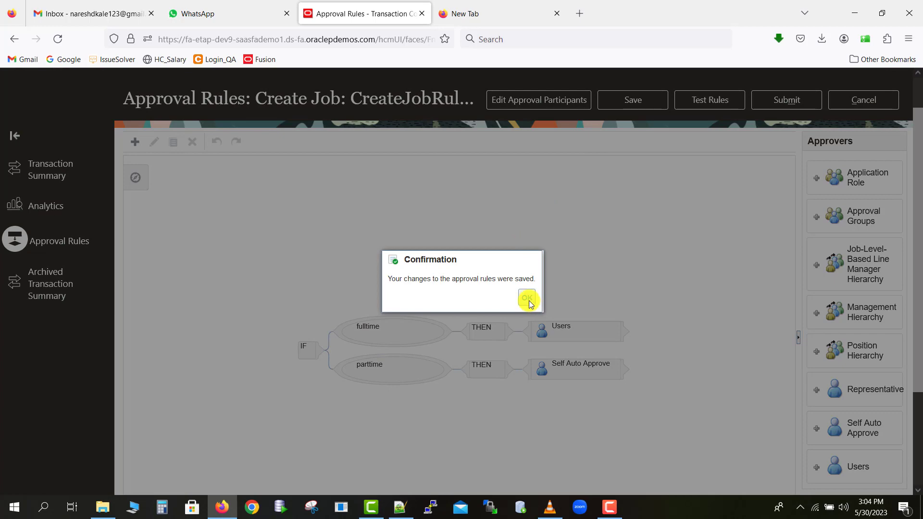
{"action": "left_click", "coordinate": [528, 299]}
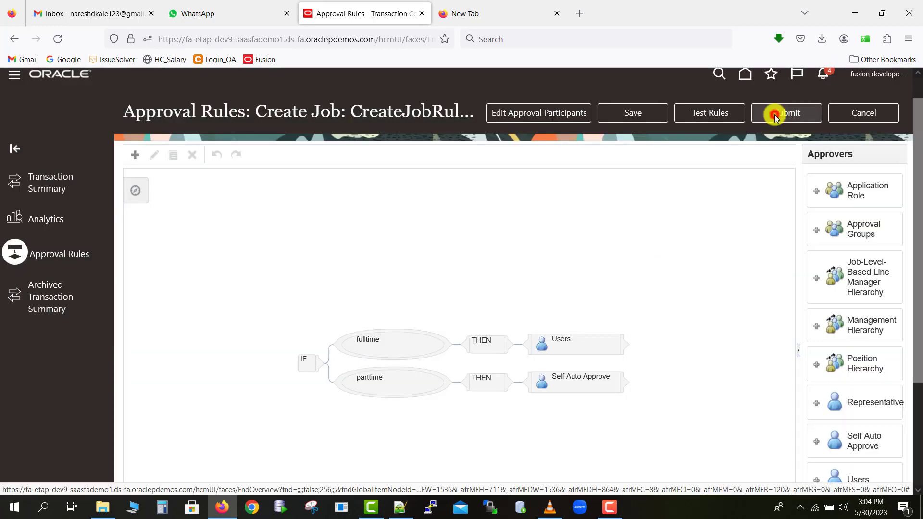
{"action": "left_click", "coordinate": [775, 114]}
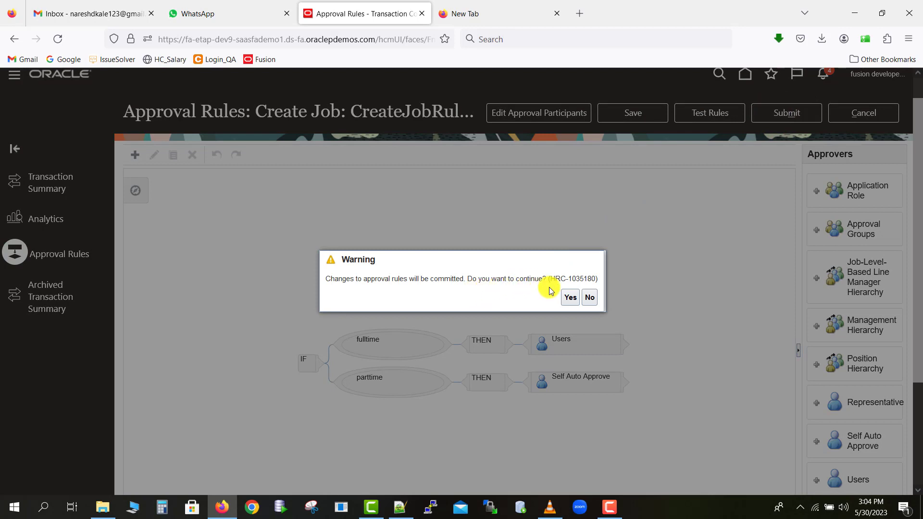
{"action": "left_click", "coordinate": [567, 298]}
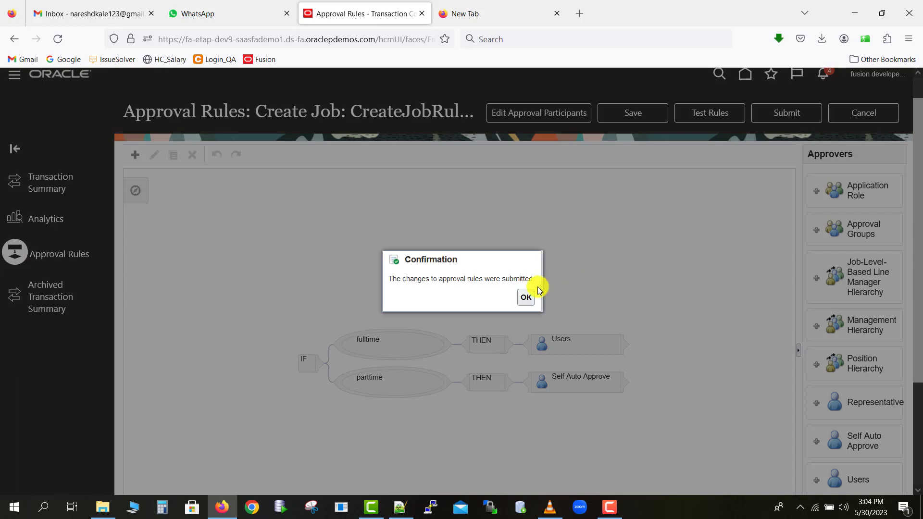
{"action": "left_click", "coordinate": [526, 297]}
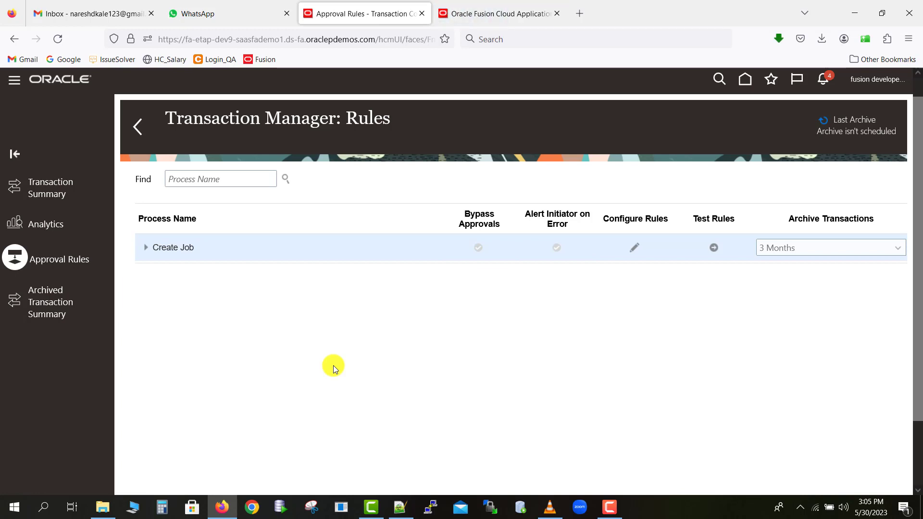
Open Setup and Maintenance in the other Oracle Fusion browser session and bring up its task search page.
{"action": "left_click", "coordinate": [492, 6]}
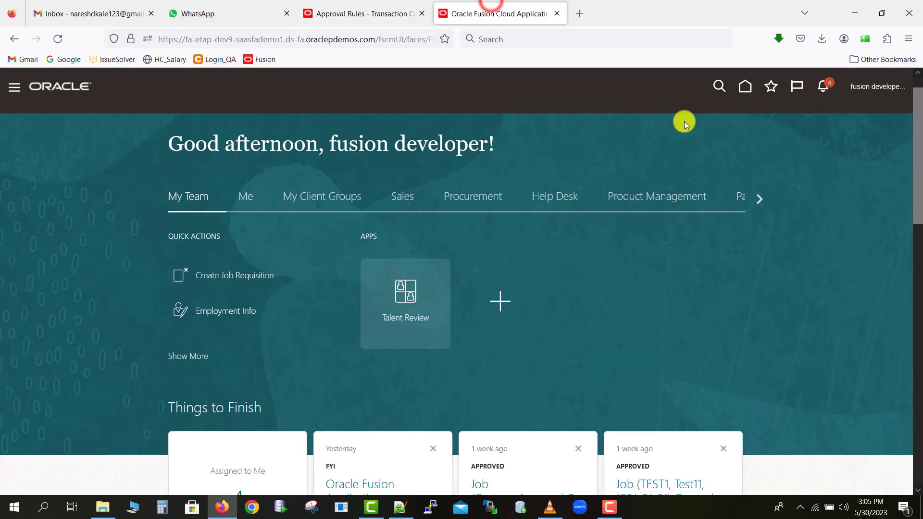
{"action": "left_click", "coordinate": [878, 89]}
{"action": "left_click", "coordinate": [682, 268]}
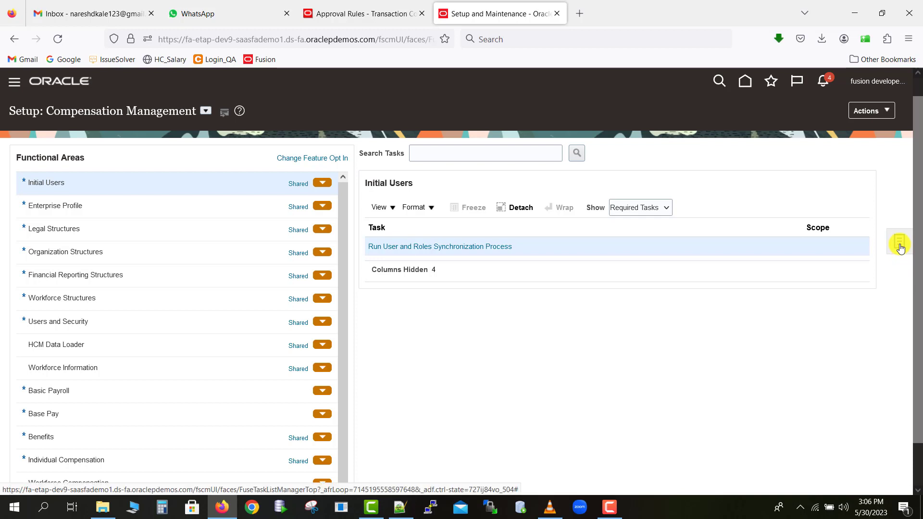
{"action": "left_click", "coordinate": [899, 245]}
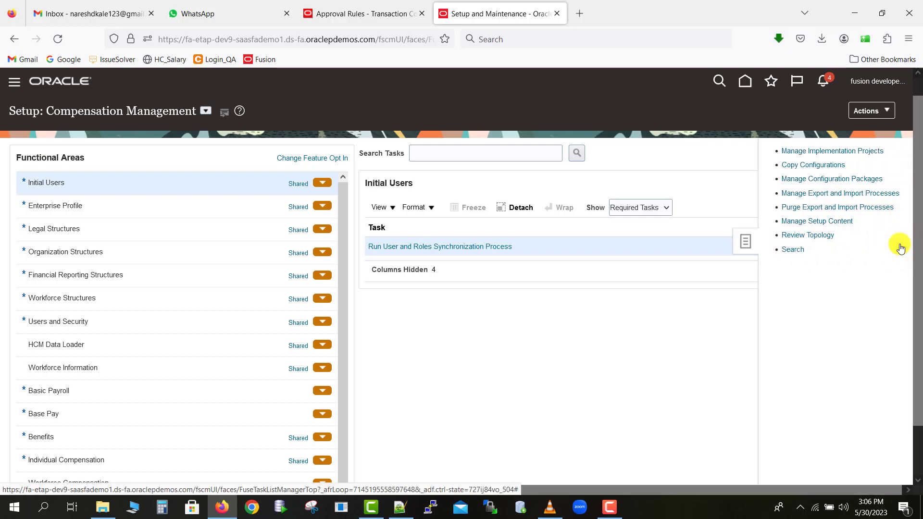
{"action": "left_click", "coordinate": [790, 250]}
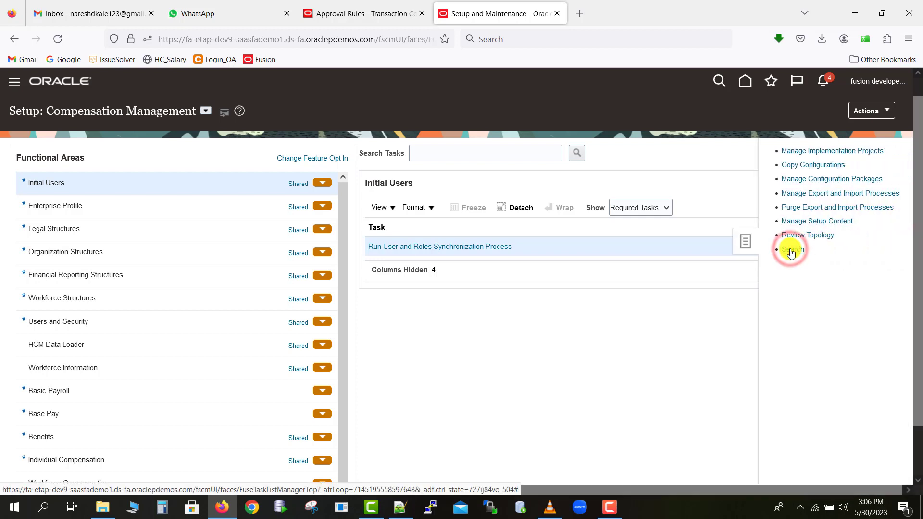
Search the setup tasks for "manage job" and open the Manage Job task.
{"action": "left_click", "coordinate": [346, 152]}
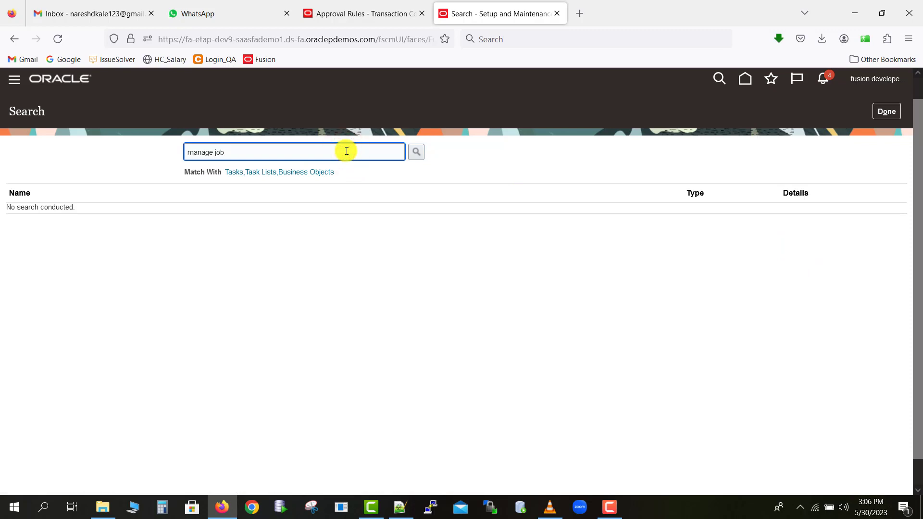
{"action": "type", "text": "manage job"}
{"action": "left_click", "coordinate": [416, 151]}
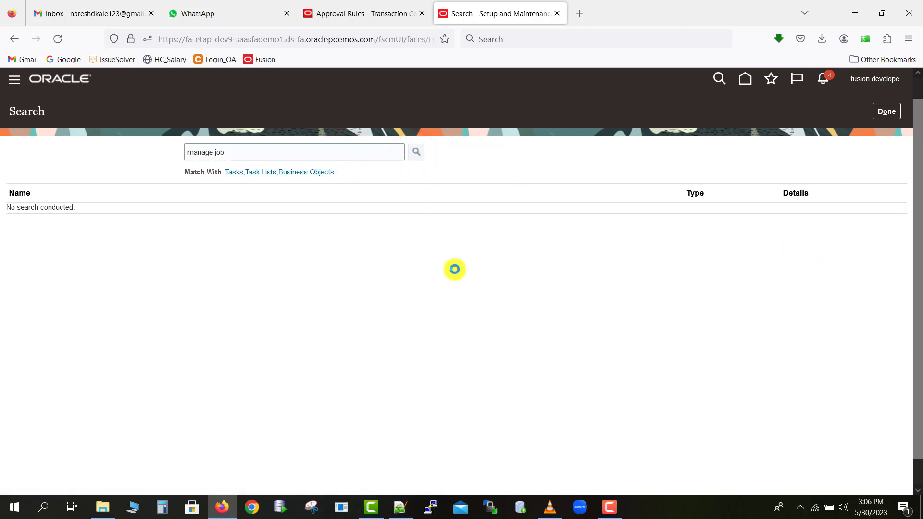
{"action": "left_click", "coordinate": [28, 216]}
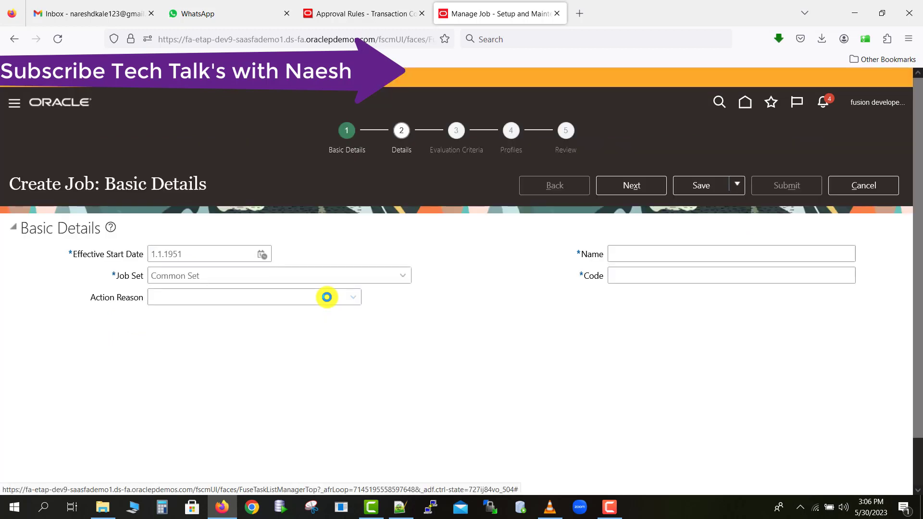
Enter Fulltime_TTWN as both name and code of the new job and continue to the job details.
{"action": "left_click", "coordinate": [640, 239]}
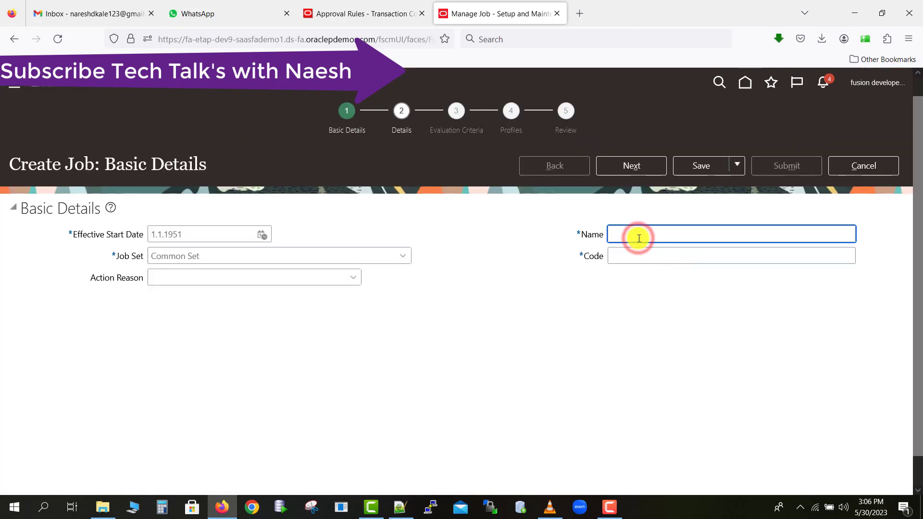
{"action": "type", "text": "Ful"}
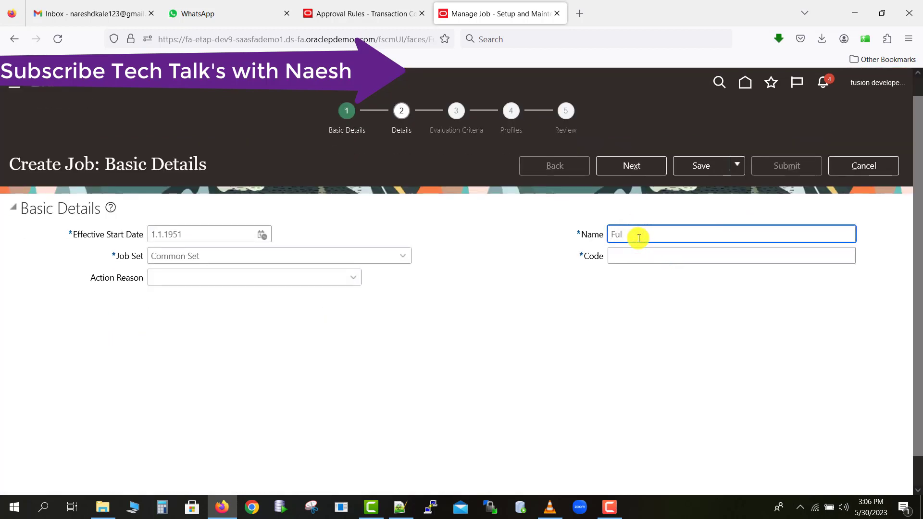
{"action": "type", "text": "ltime_TTWN"}
{"action": "left_click_drag", "start_coordinate": [708, 226], "coordinate": [556, 231]}
{"action": "key", "text": "ctrl+c"}
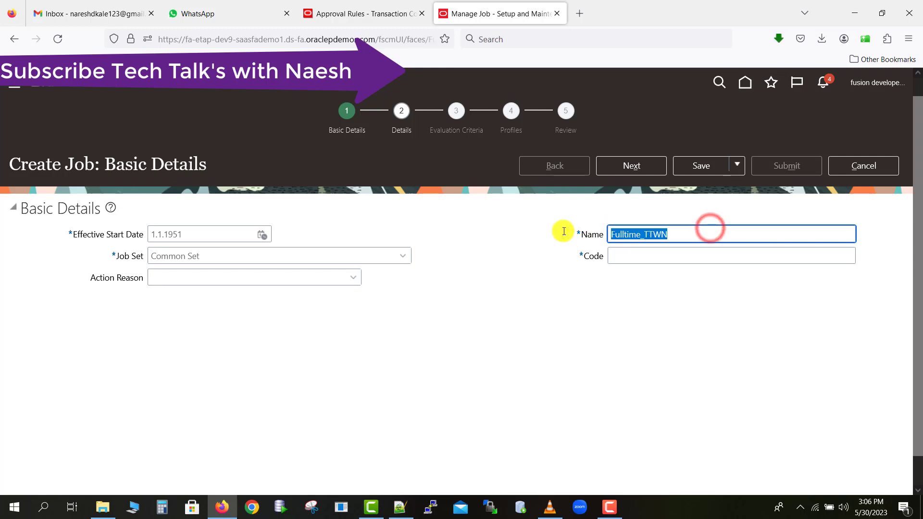
{"action": "left_click", "coordinate": [644, 256]}
{"action": "key", "text": "ctrl+v"}
{"action": "left_click", "coordinate": [633, 168]}
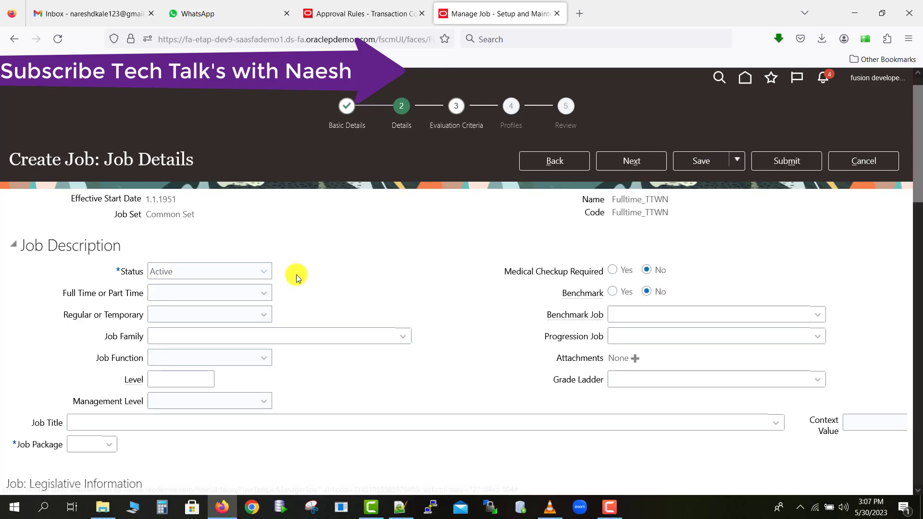
Define the job as Full time and Regular, with Job Package set to NO.
{"action": "left_click", "coordinate": [268, 294]}
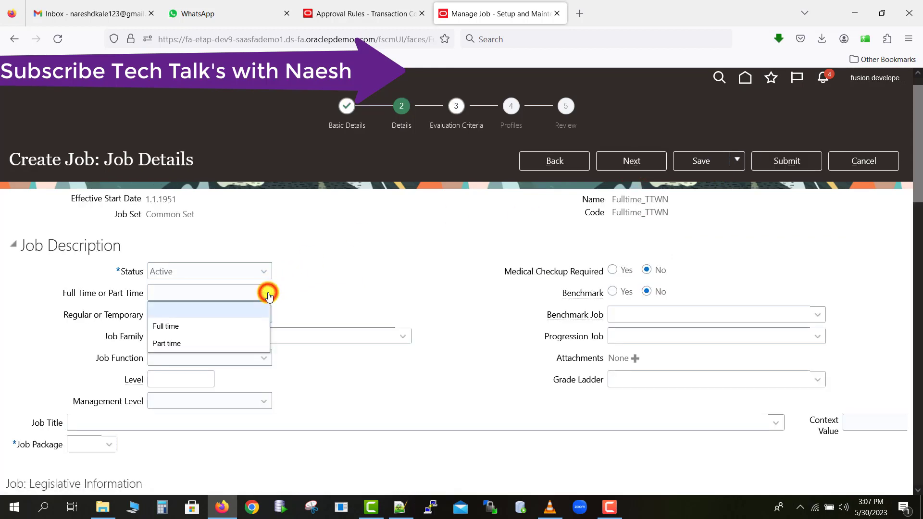
{"action": "left_click", "coordinate": [215, 322]}
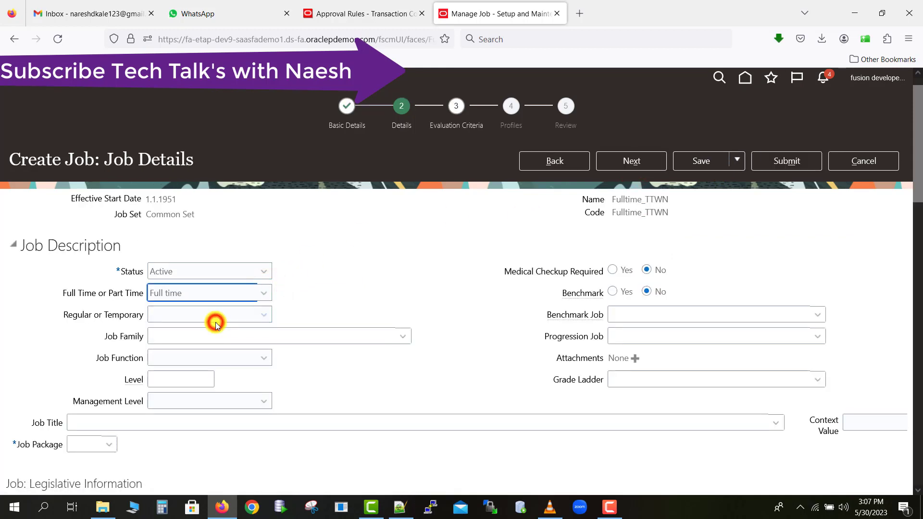
{"action": "left_click", "coordinate": [266, 318]}
{"action": "left_click", "coordinate": [222, 346]}
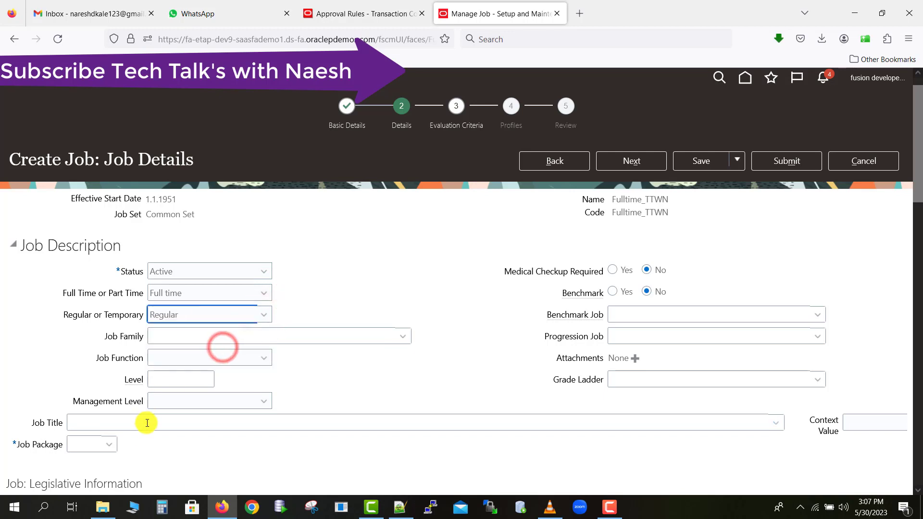
{"action": "left_click", "coordinate": [116, 447]}
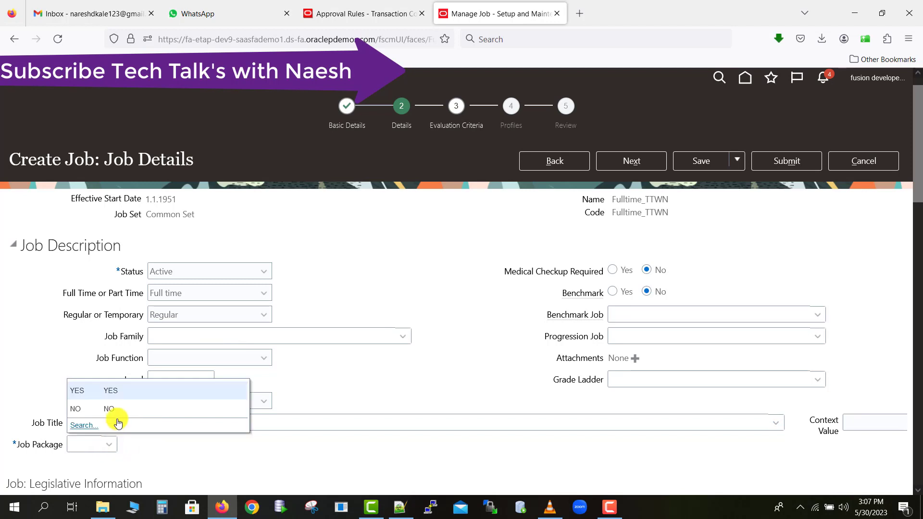
{"action": "left_click", "coordinate": [118, 409]}
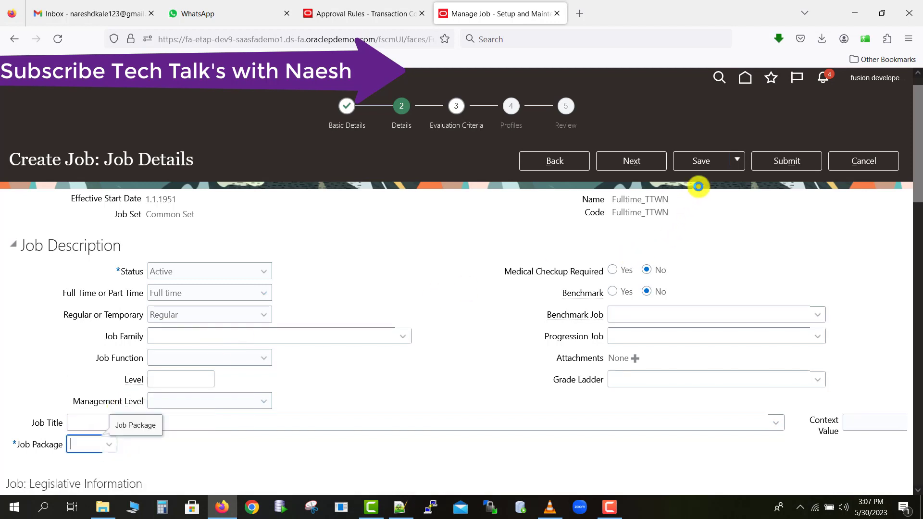
Note the job name Fulltime_TTWN below the approval scenarios in Notepad++, and return to the job details in Firefox.
{"action": "left_click", "coordinate": [398, 508]}
{"action": "left_click", "coordinate": [542, 120]}
{"action": "key", "text": "Return"}
{"action": "key", "text": "Return"}
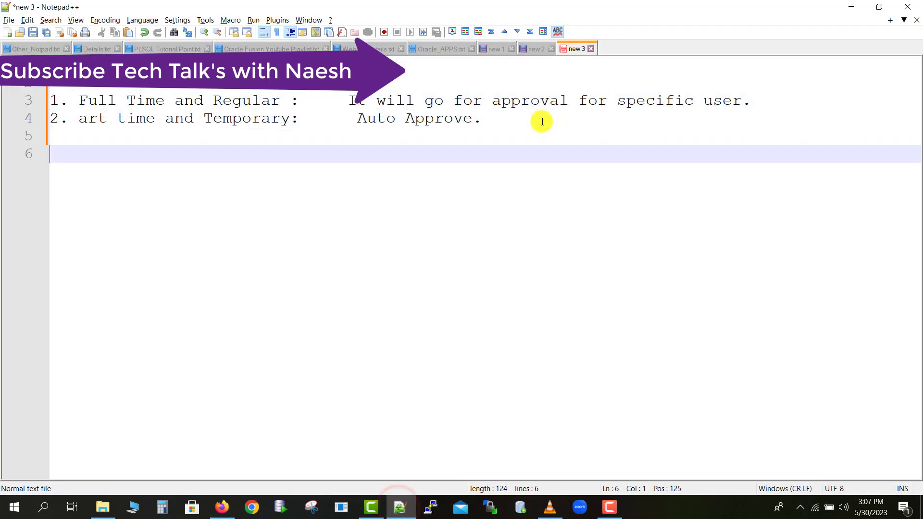
{"action": "type", "text": "Fulltime_TTWN"}
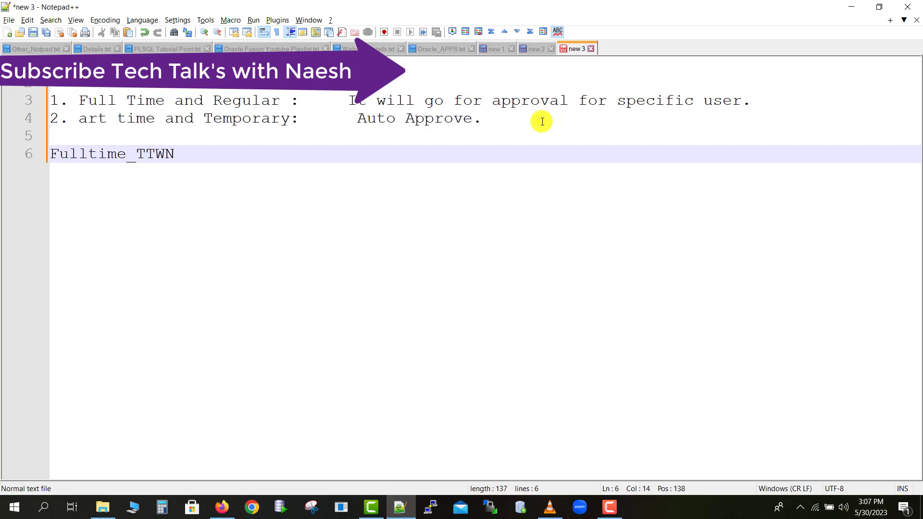
{"action": "key", "text": "alt+Tab"}
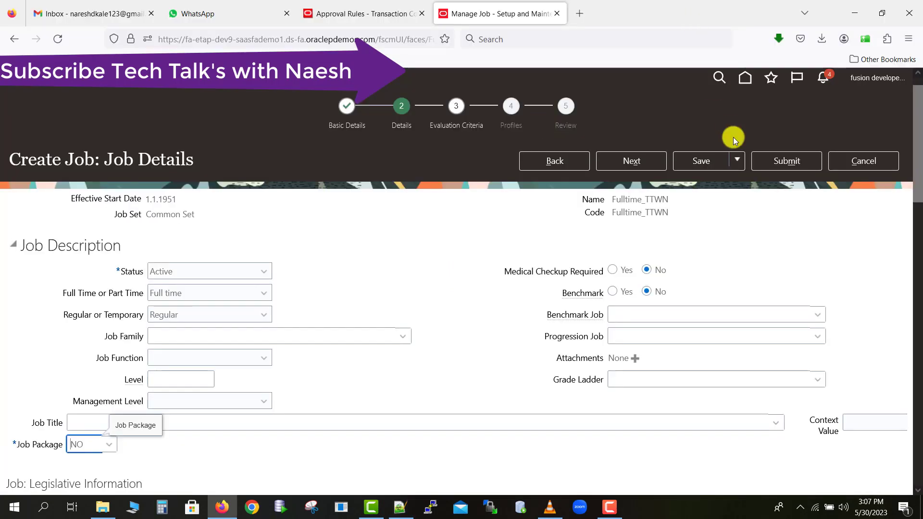
Submit the Fulltime_TTWN job request, agreeing to continue, and close the confirmation.
{"action": "left_click", "coordinate": [763, 160]}
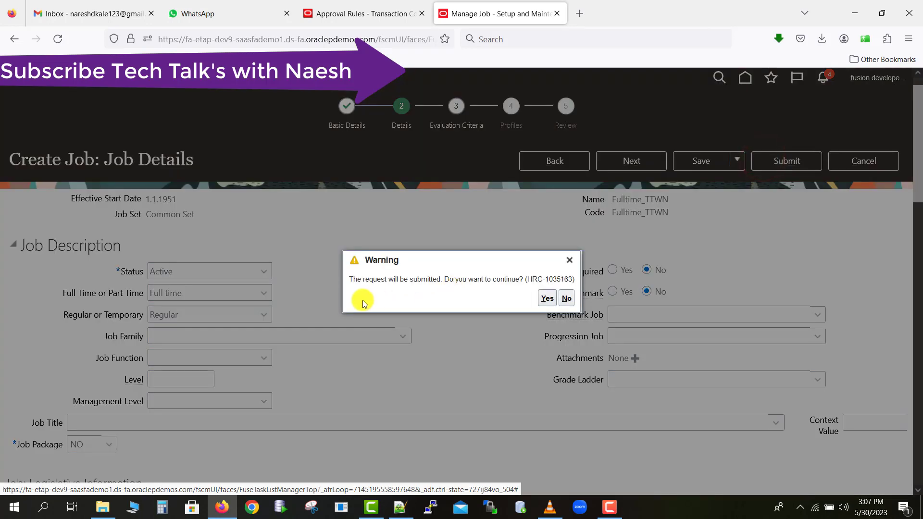
{"action": "left_click", "coordinate": [546, 299]}
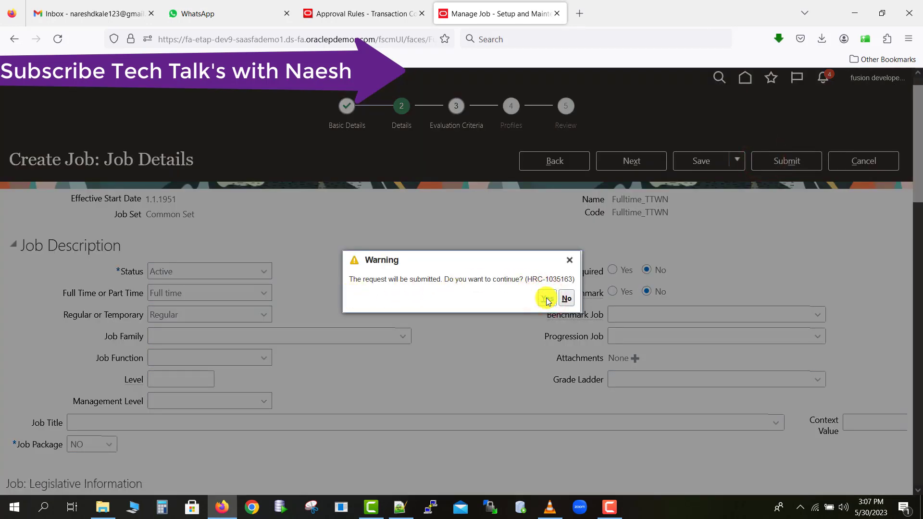
{"action": "left_click", "coordinate": [494, 302]}
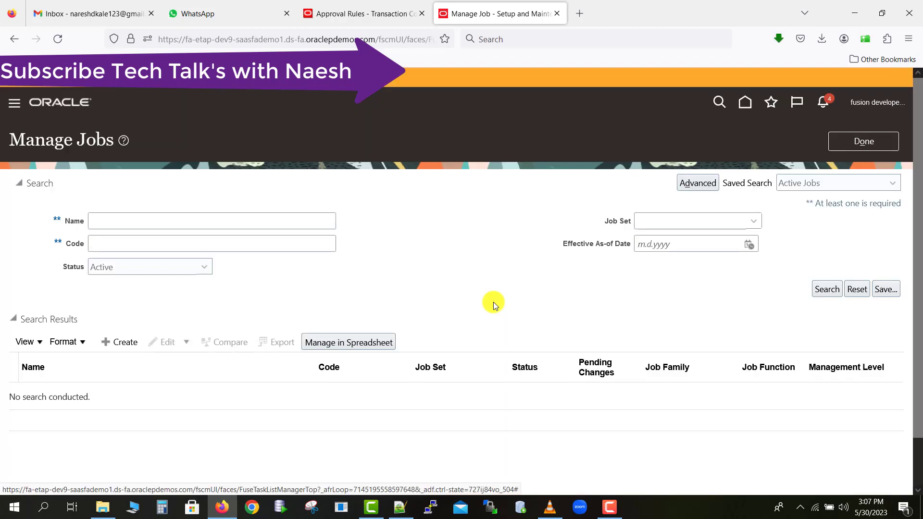
Search the active jobs by the name Fulltime_TTWN.
{"action": "scroll", "coordinate": [494, 302], "scroll_direction": "down", "scroll_amount": 1}
{"action": "left_click", "coordinate": [242, 204]}
{"action": "type", "text": "Fulltime_TTWN"}
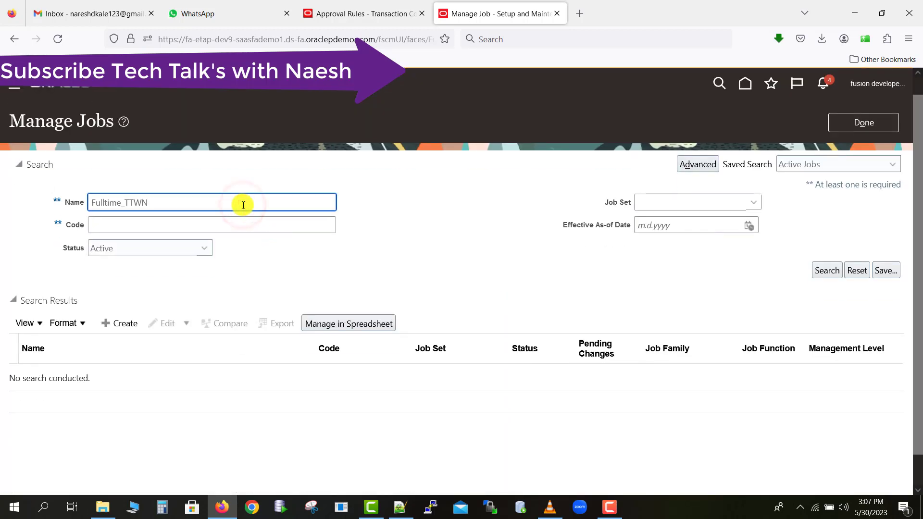
{"action": "left_click", "coordinate": [828, 270]}
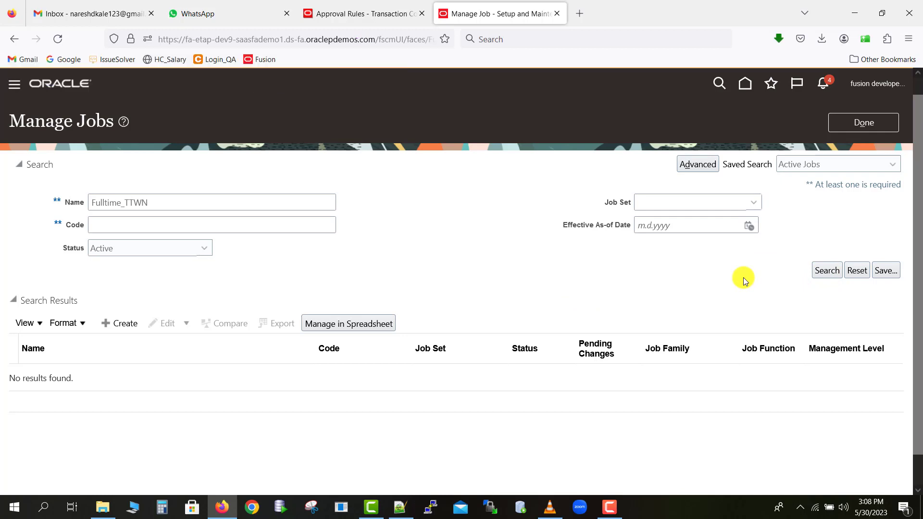
Switch to the approver's session in Chrome and approve the Fulltime_TTWN job creation request from the notifications.
{"action": "left_click", "coordinate": [908, 39]}
{"action": "left_click", "coordinate": [652, 107]}
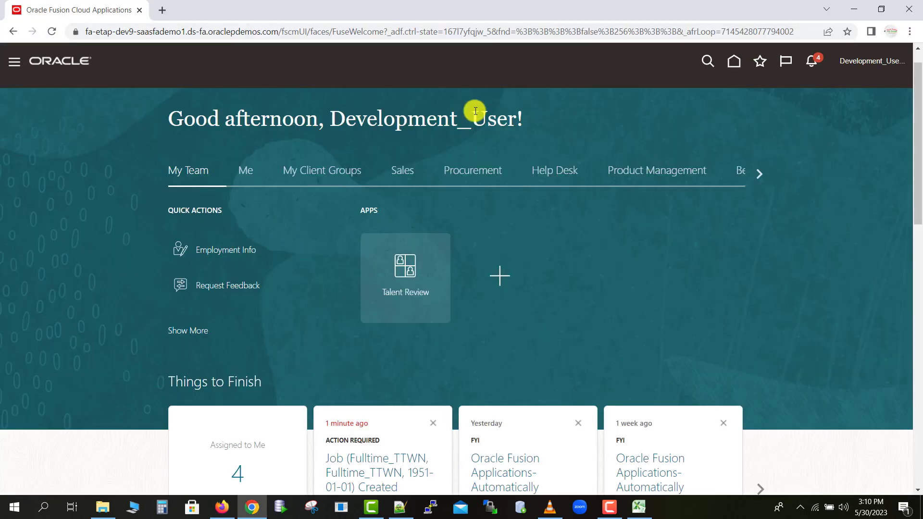
{"action": "left_click", "coordinate": [812, 67]}
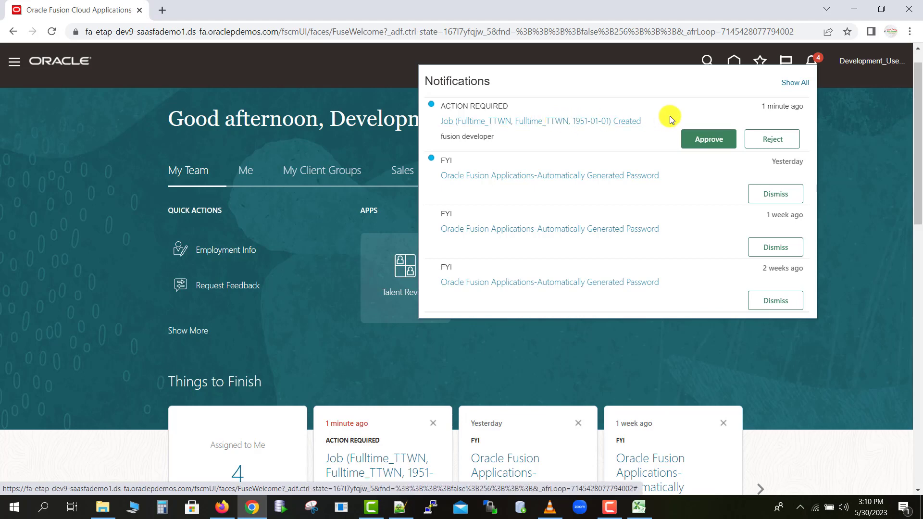
{"action": "left_click", "coordinate": [708, 140]}
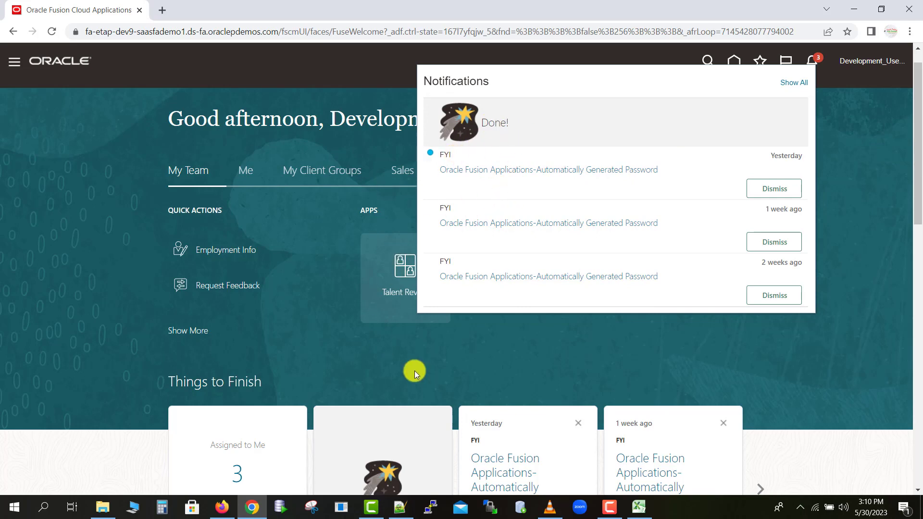
Return to Manage Jobs in Firefox and rerun the search for Fulltime_TTWN.
{"action": "left_click", "coordinate": [220, 508]}
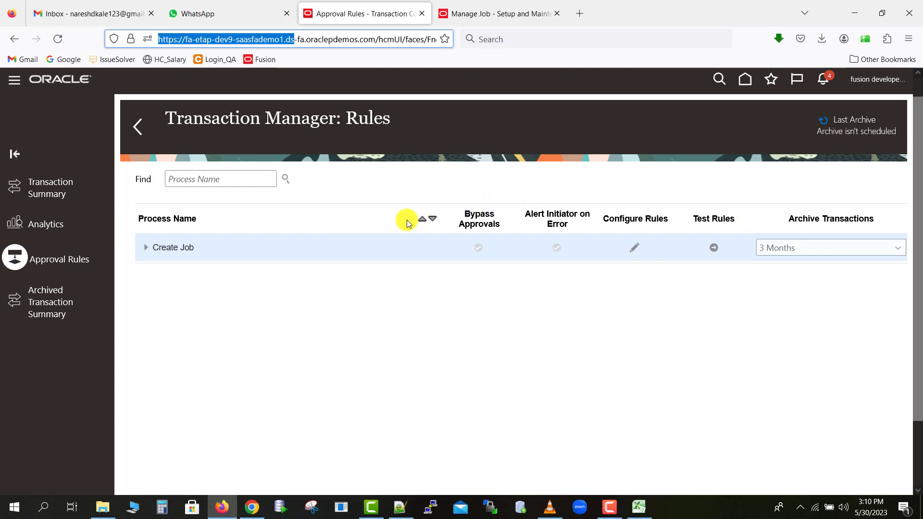
{"action": "left_click", "coordinate": [457, 10]}
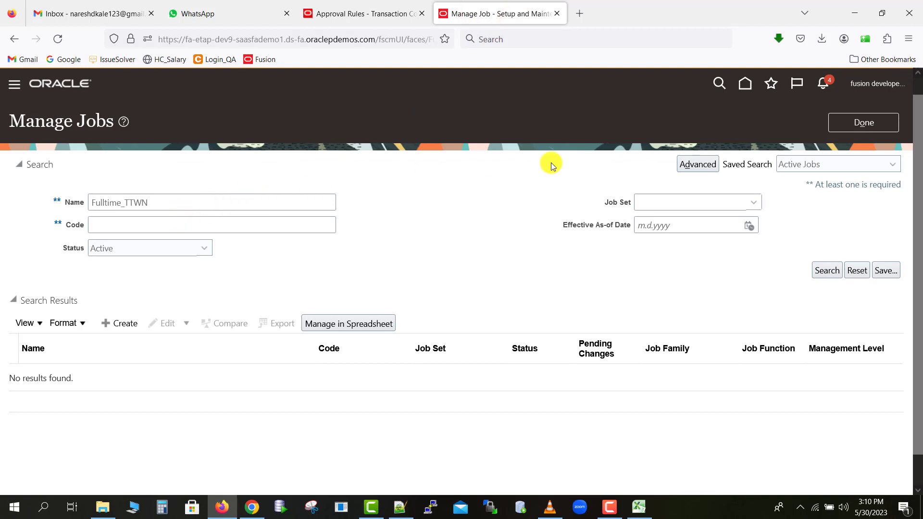
{"action": "left_click", "coordinate": [825, 271]}
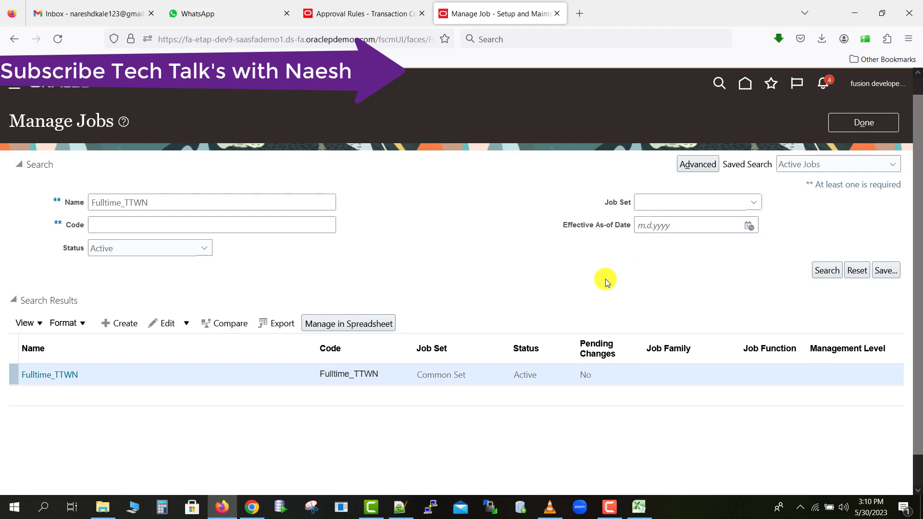
Create another job with Part_TIME_TTWN as both name and code, and continue to its job details.
{"action": "left_click", "coordinate": [116, 323]}
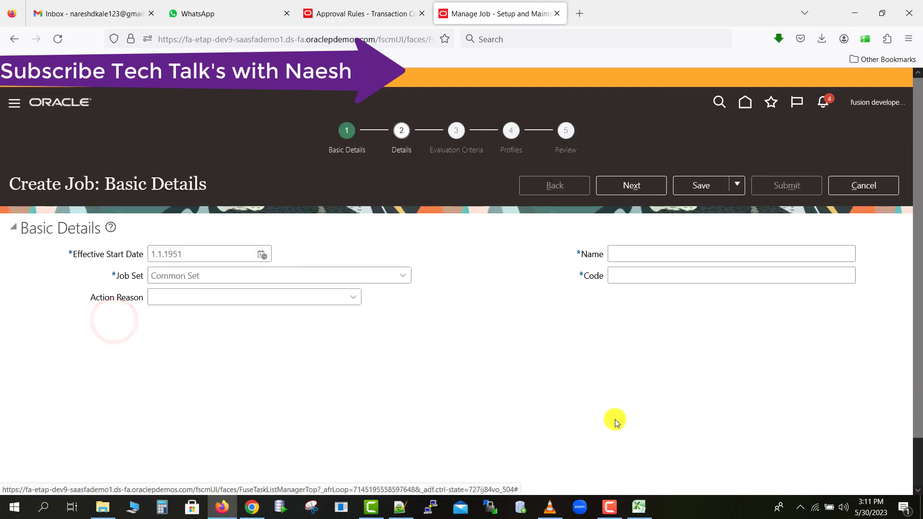
{"action": "left_click", "coordinate": [635, 234]}
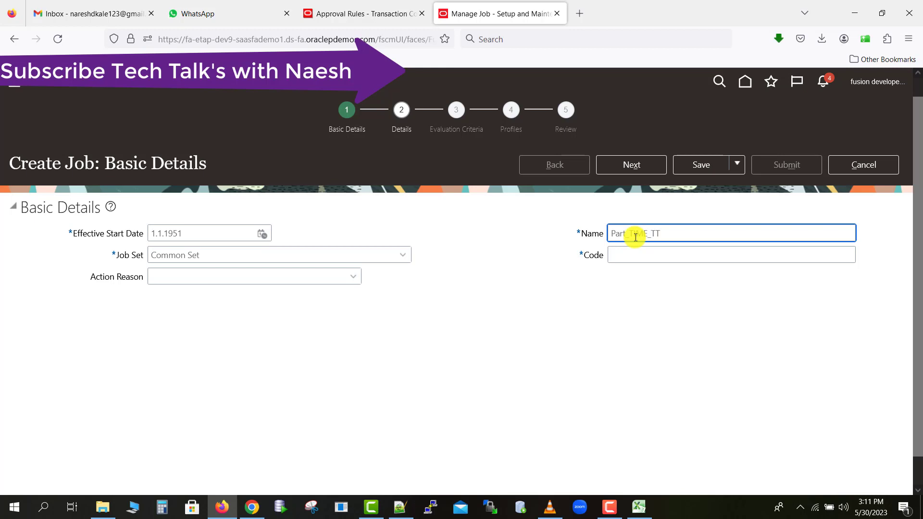
{"action": "left_click_drag", "start_coordinate": [693, 233], "coordinate": [567, 237]}
{"action": "key", "text": "ctrl+c"}
{"action": "left_click", "coordinate": [627, 256]}
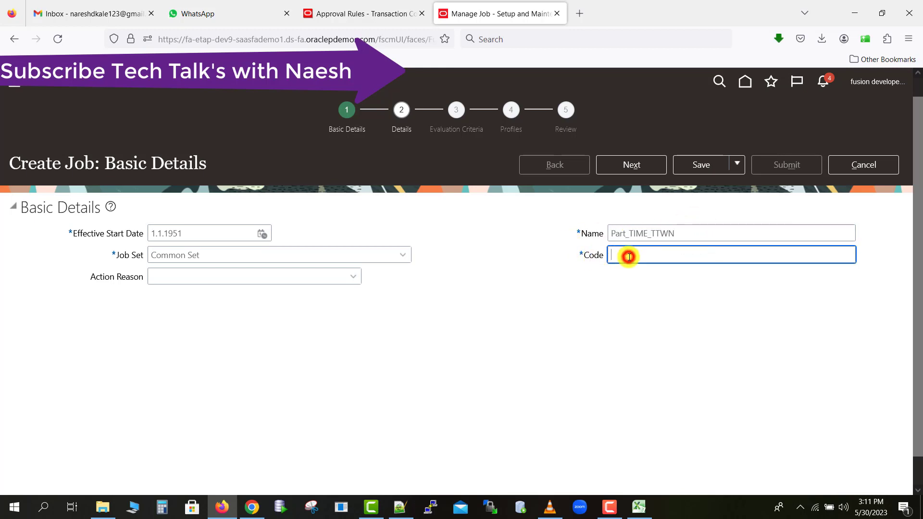
{"action": "key", "text": "ctrl+v"}
{"action": "left_click", "coordinate": [629, 169]}
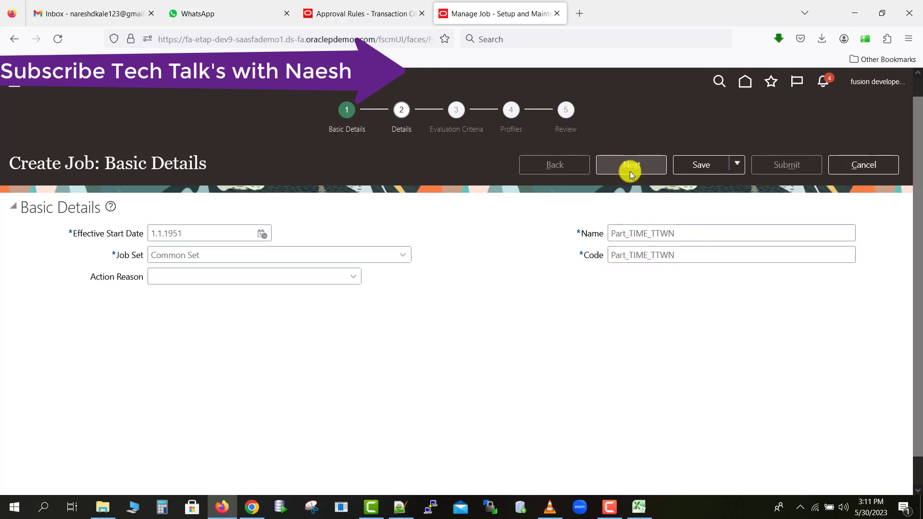
Set the job to Part time and Temporary, with NO as its job package.
{"action": "left_click", "coordinate": [259, 297]}
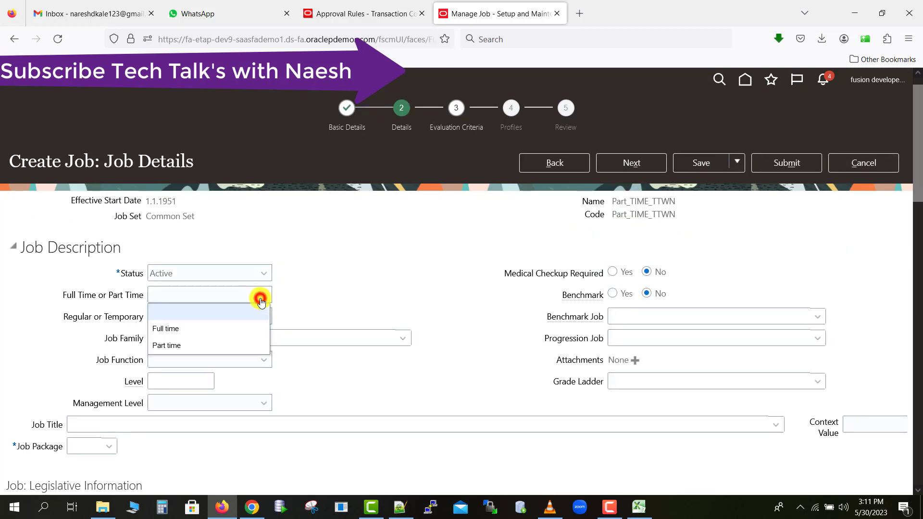
{"action": "left_click", "coordinate": [199, 350]}
{"action": "left_click", "coordinate": [260, 317]}
{"action": "left_click", "coordinate": [196, 368]}
{"action": "left_click", "coordinate": [110, 444]}
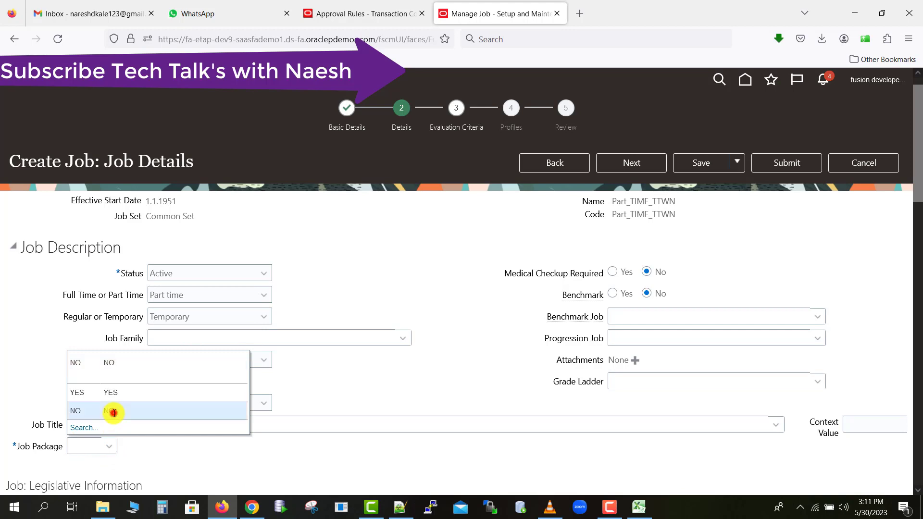
{"action": "left_click", "coordinate": [111, 410]}
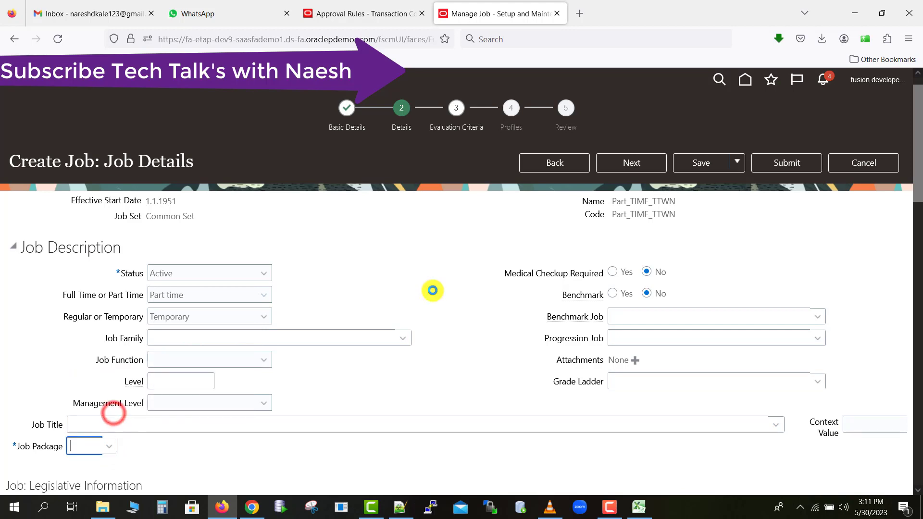
Submit the Part_TIME_TTWN job creation request and close the confirmation.
{"action": "left_click", "coordinate": [781, 168]}
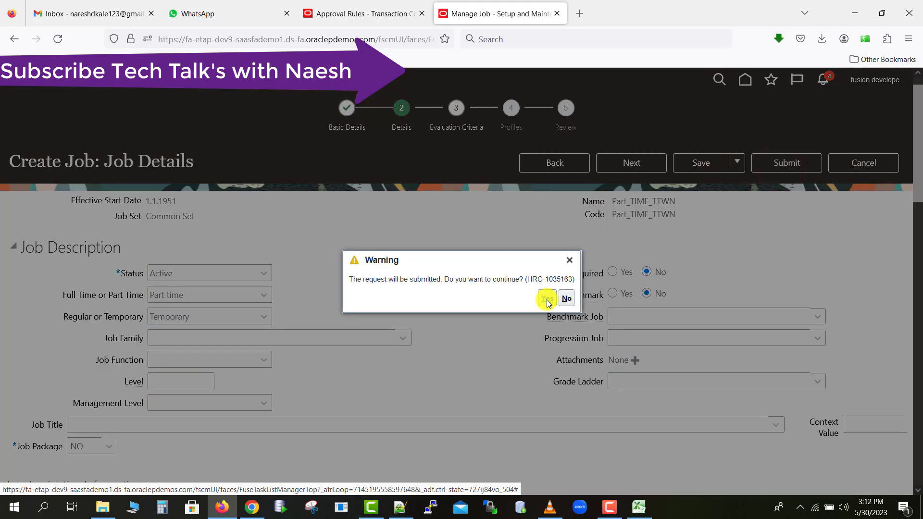
{"action": "left_click", "coordinate": [547, 299]}
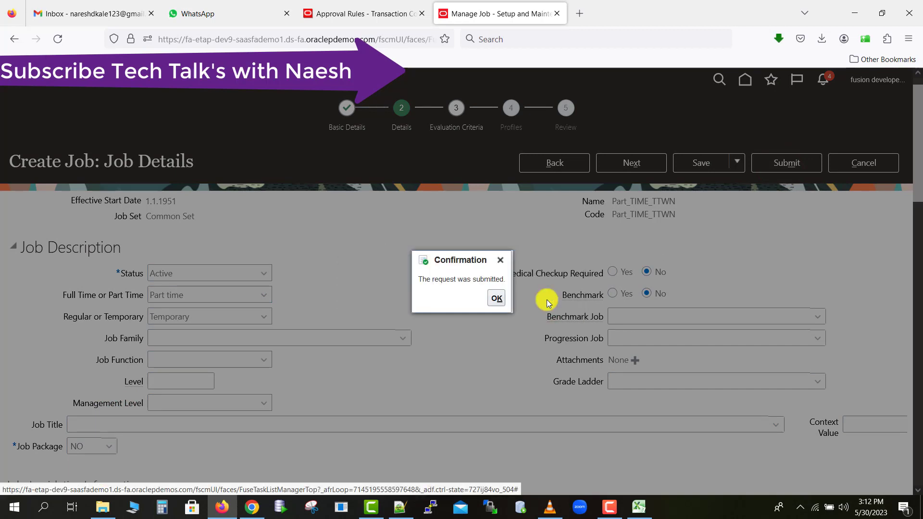
{"action": "left_click", "coordinate": [496, 298]}
Search the active jobs by the name Part_TIME_TTWN, repeating the search until the job is listed.
{"action": "left_click_drag", "start_coordinate": [165, 202], "coordinate": [60, 189]}
{"action": "key", "text": "BackSpace"}
{"action": "key", "text": "ctrl+v"}
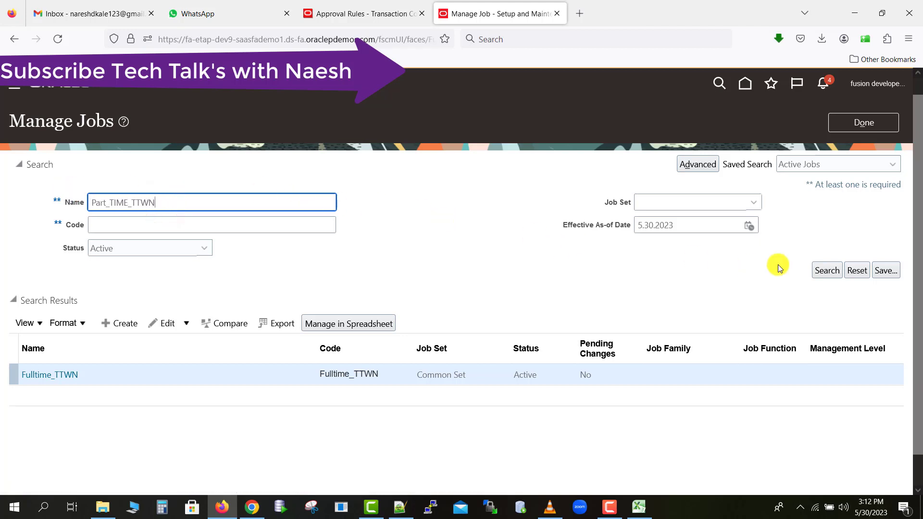
{"action": "left_click", "coordinate": [827, 272]}
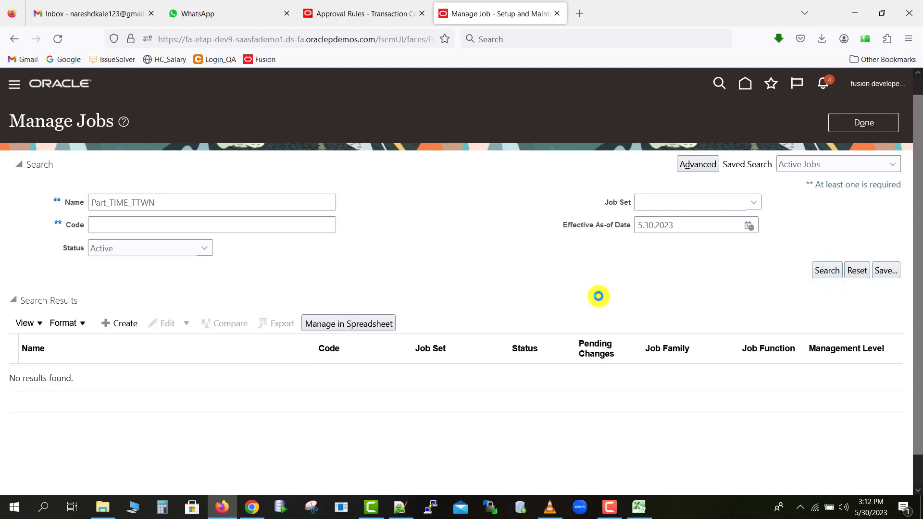
{"action": "left_click", "coordinate": [824, 278]}
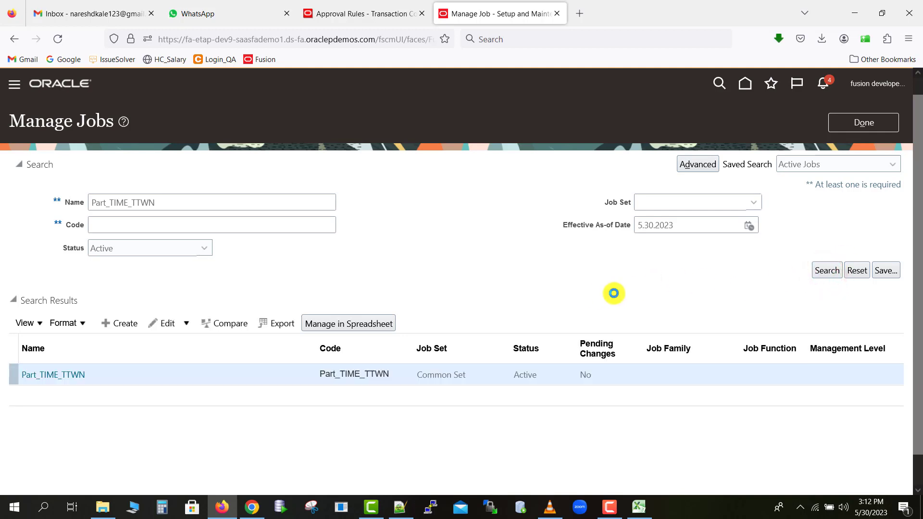